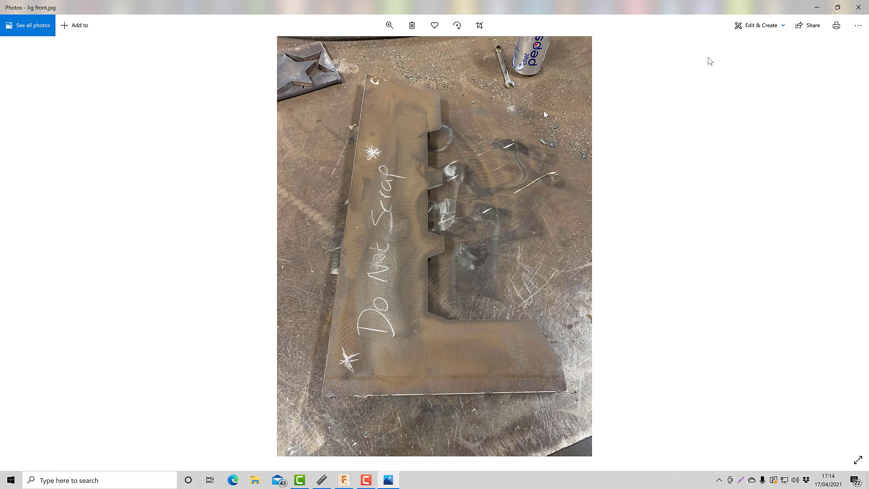
Close the jig's front photo and view Jig back.jpg, closing it after inspection.
{"action": "left_click", "coordinate": [859, 7]}
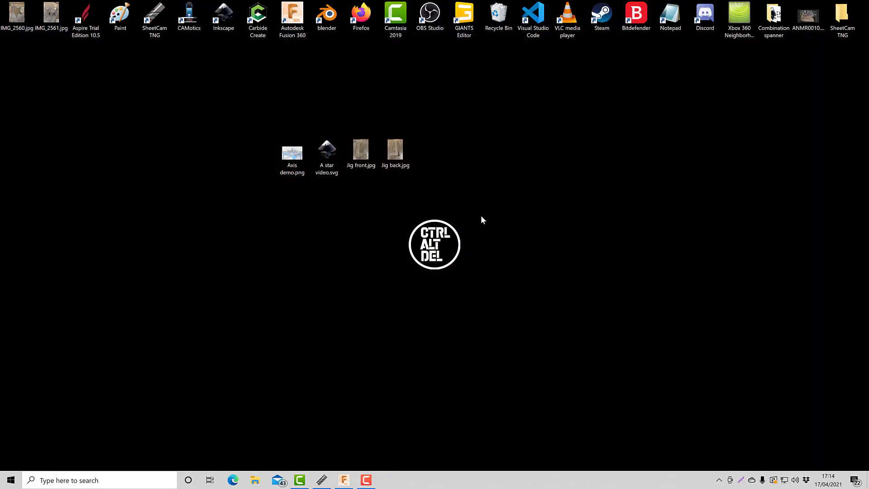
{"action": "double_click", "coordinate": [396, 156]}
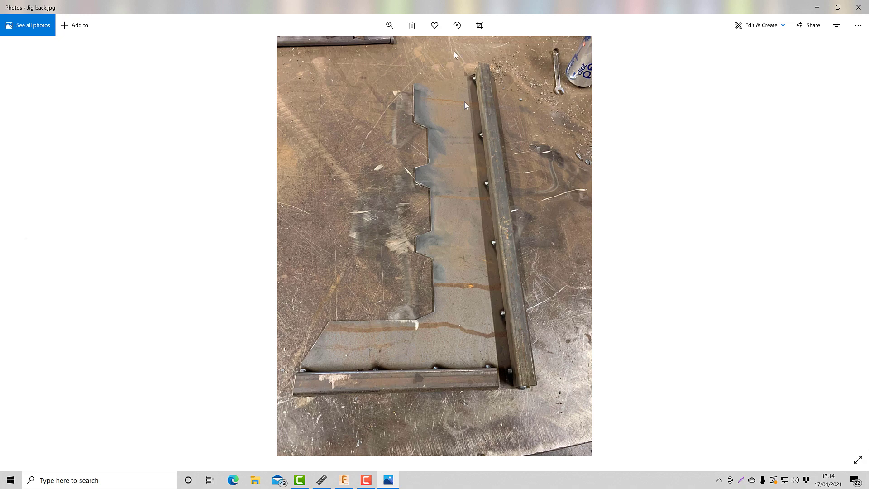
{"action": "left_click", "coordinate": [858, 7]}
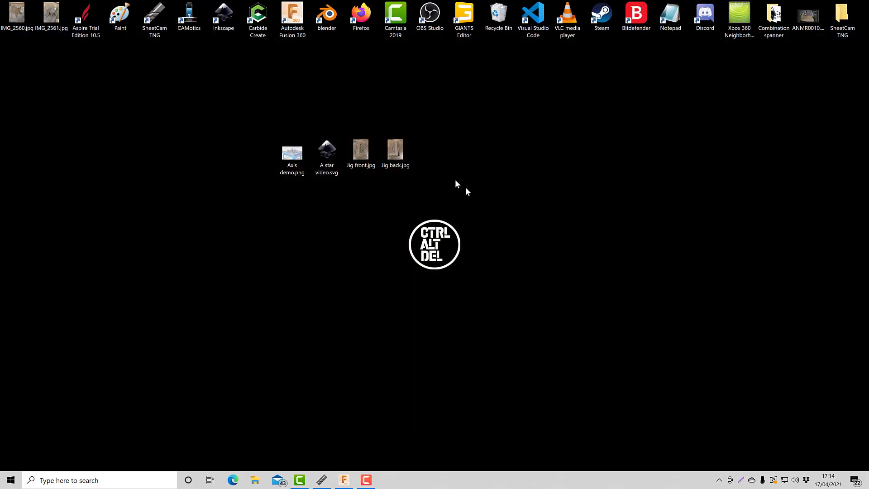
Switch to Fusion 360 and examine the whole L-shaped jig model in the top view.
{"action": "left_click", "coordinate": [344, 480]}
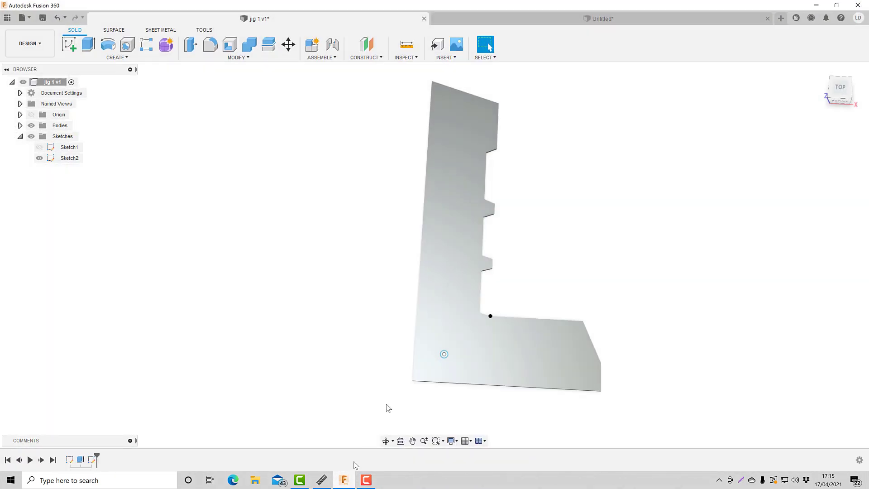
{"action": "scroll", "coordinate": [376, 301], "scroll_direction": "down", "scroll_amount": 5}
{"action": "scroll", "coordinate": [403, 304], "scroll_direction": "up", "scroll_amount": 5}
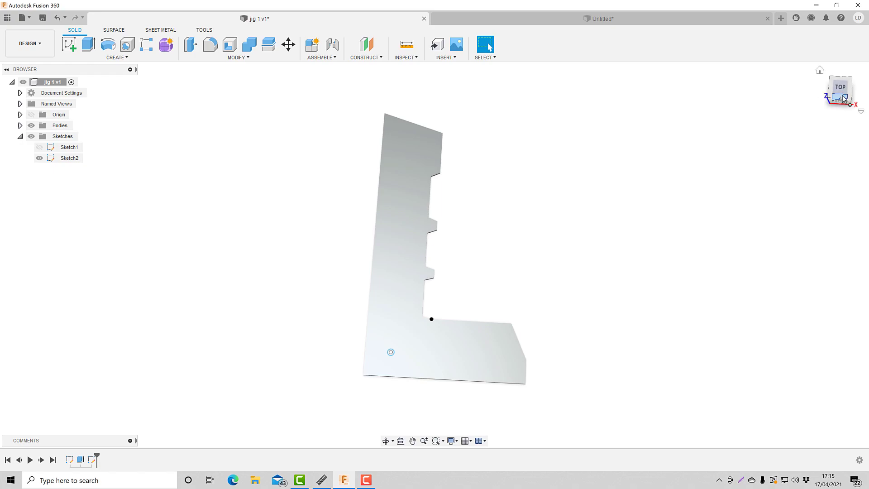
{"action": "mouse_move", "coordinate": [434, 253]}
{"action": "middle_mouse_down", "text": "shift"}
{"action": "mouse_move", "coordinate": [466, 242]}
{"action": "mouse_move", "coordinate": [475, 251]}
{"action": "mouse_move", "coordinate": [461, 260]}
{"action": "mouse_move", "coordinate": [471, 257]}
{"action": "middle_mouse_up", "text": "shift"}
{"action": "scroll", "coordinate": [507, 298], "scroll_direction": "down", "scroll_amount": 2}
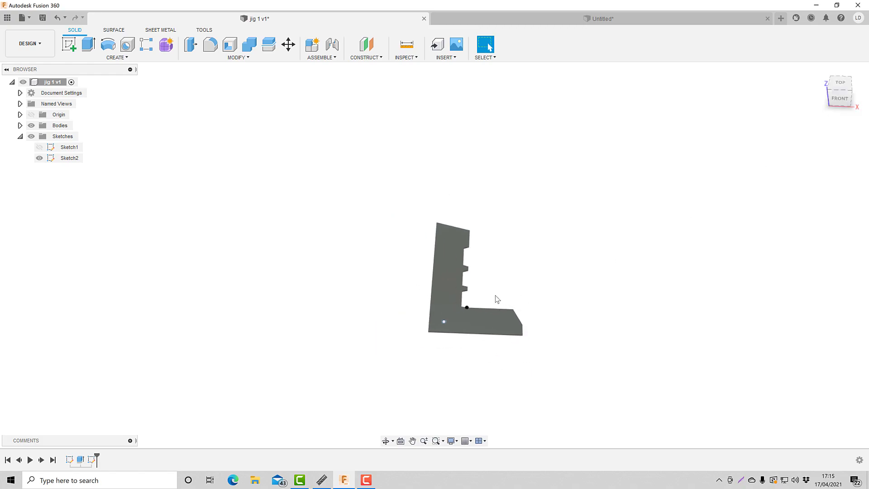
{"action": "scroll", "coordinate": [496, 299], "scroll_direction": "up", "scroll_amount": 3}
{"action": "left_click", "coordinate": [844, 85]}
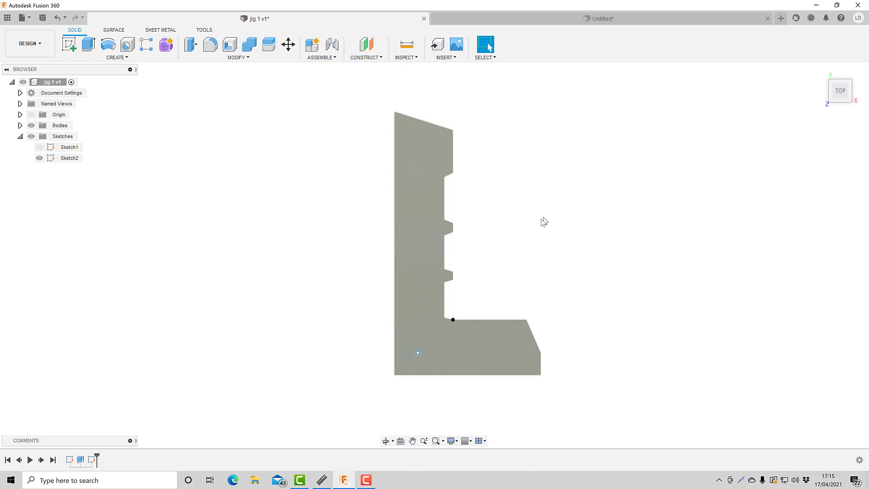
{"action": "scroll", "coordinate": [546, 220], "scroll_direction": "up", "scroll_amount": 1}
{"action": "scroll", "coordinate": [471, 277], "scroll_direction": "down", "scroll_amount": 2}
{"action": "scroll", "coordinate": [451, 308], "scroll_direction": "up", "scroll_amount": 3}
{"action": "scroll", "coordinate": [451, 308], "scroll_direction": "down", "scroll_amount": 2}
{"action": "scroll", "coordinate": [455, 278], "scroll_direction": "up", "scroll_amount": 1}
{"action": "scroll", "coordinate": [455, 273], "scroll_direction": "down", "scroll_amount": 1}
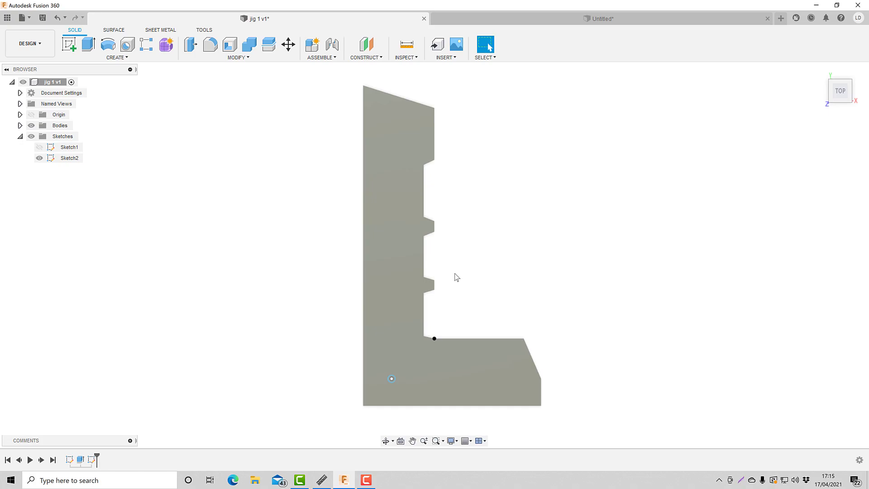
{"action": "scroll", "coordinate": [393, 378], "scroll_direction": "down", "scroll_amount": 1}
Examine the point at the jig's inner corner and the small circle in its lower corner area.
{"action": "scroll", "coordinate": [394, 379], "scroll_direction": "up", "scroll_amount": 6}
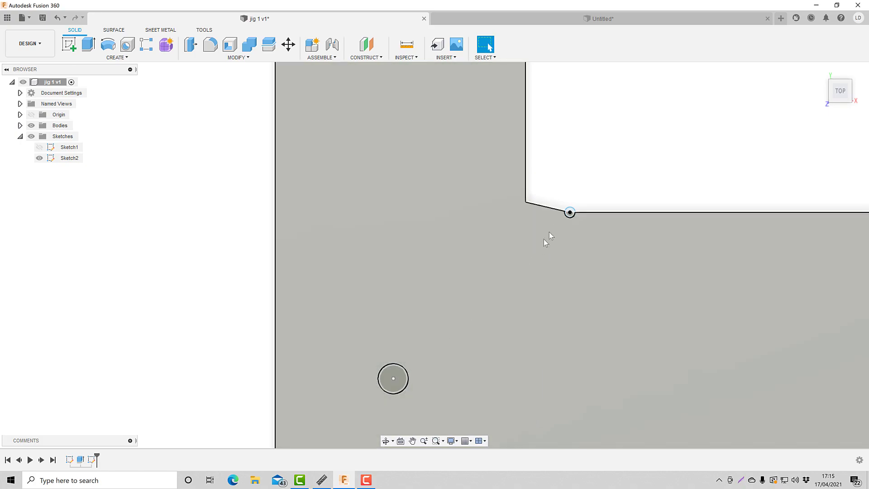
{"action": "left_click", "coordinate": [569, 213]}
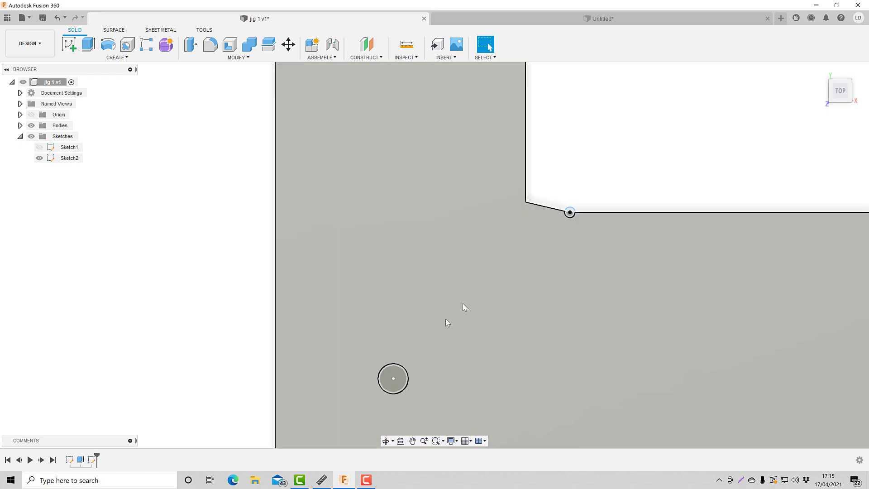
{"action": "left_click", "coordinate": [393, 377]}
{"action": "left_click", "coordinate": [570, 213]}
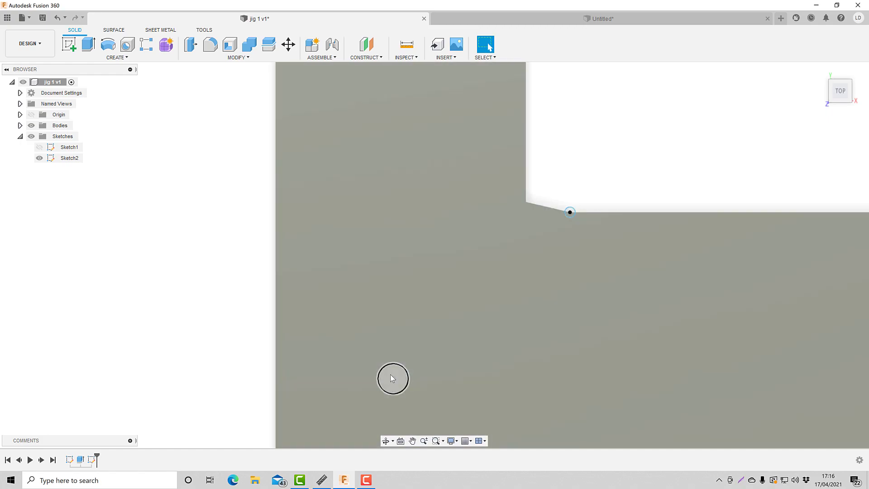
{"action": "left_click", "coordinate": [393, 380]}
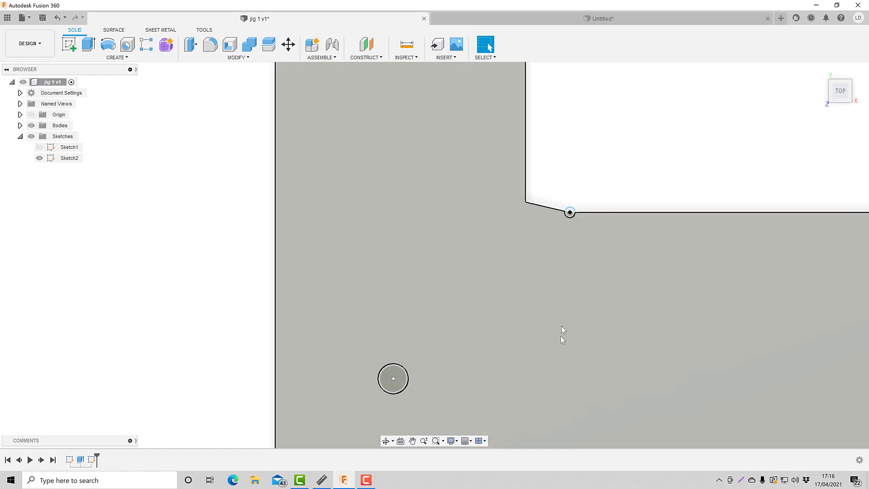
{"action": "scroll", "coordinate": [515, 229], "scroll_direction": "down", "scroll_amount": 5}
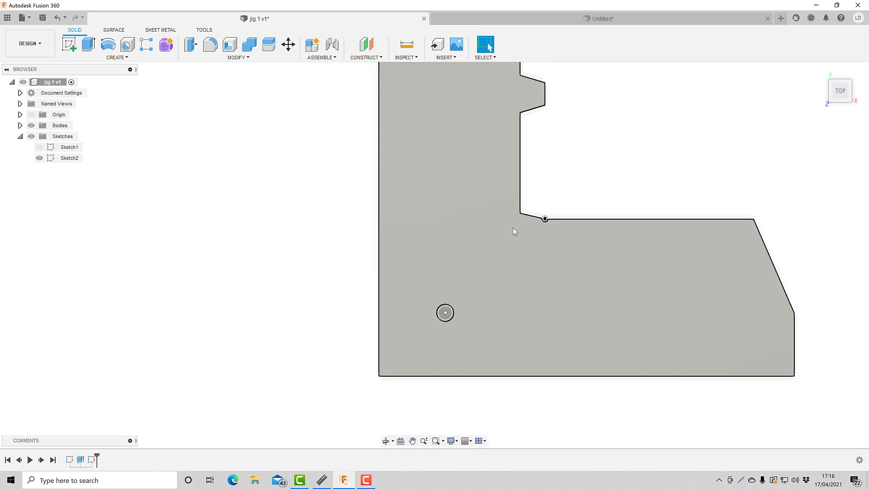
{"action": "scroll", "coordinate": [512, 228], "scroll_direction": "down", "scroll_amount": 5}
{"action": "scroll", "coordinate": [538, 177], "scroll_direction": "up", "scroll_amount": 6}
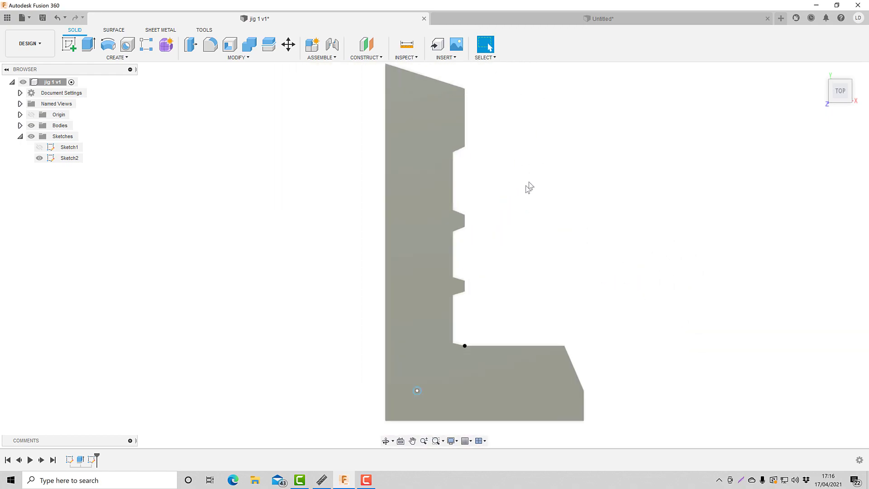
{"action": "left_click", "coordinate": [465, 346]}
{"action": "scroll", "coordinate": [510, 290], "scroll_direction": "down", "scroll_amount": 2}
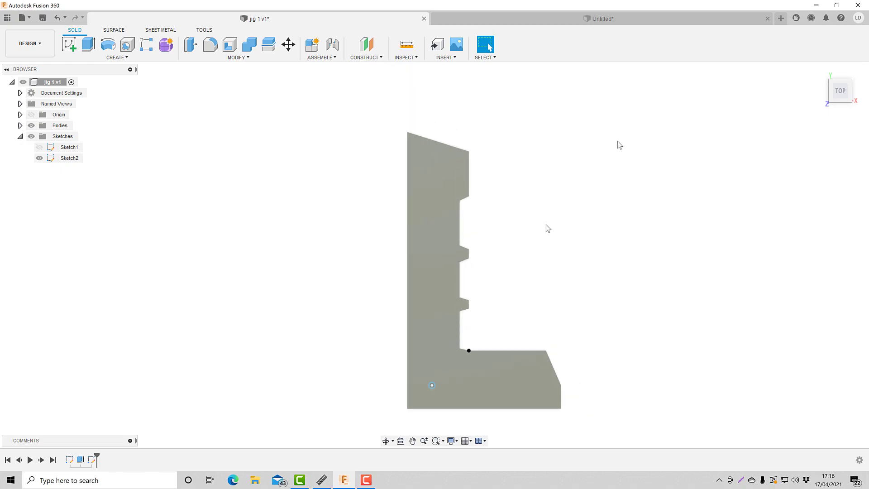
Open a blank Notepad document over the desktop and place its window near the middle of the screen.
{"action": "key", "text": "super+d"}
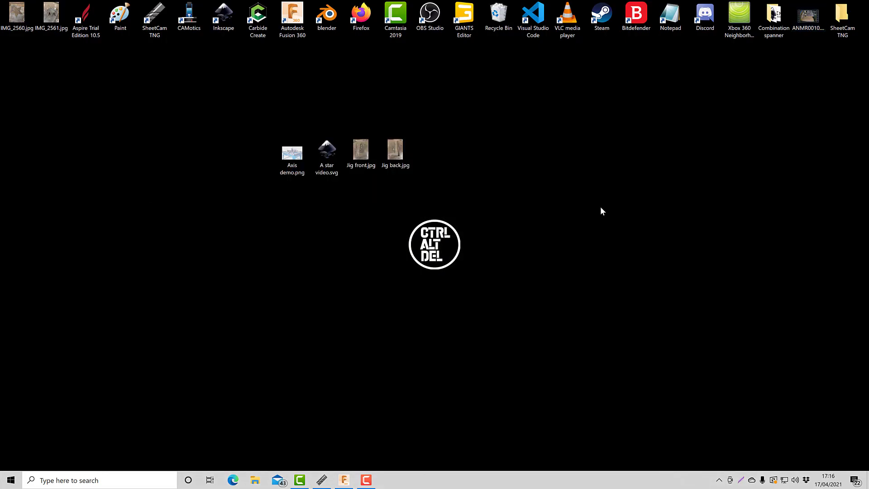
{"action": "left_click", "coordinate": [125, 475]}
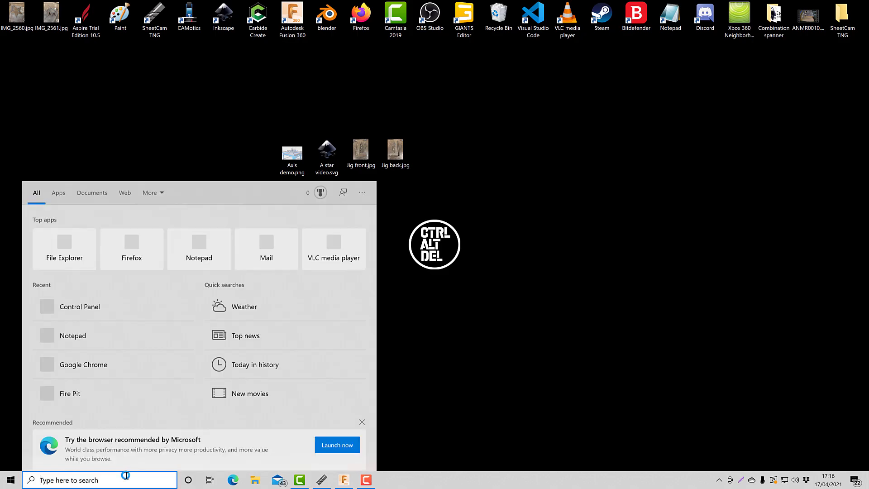
{"action": "type", "text": "notepad"}
{"action": "key", "text": "Return"}
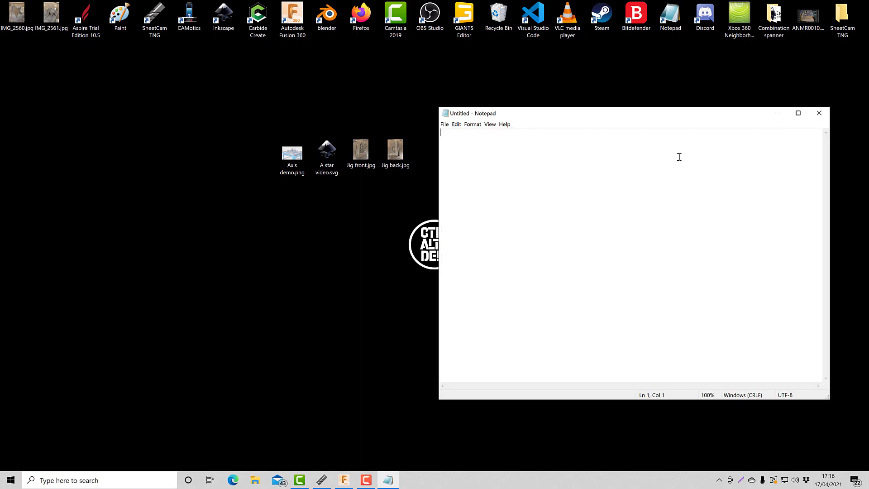
{"action": "left_click_drag", "start_coordinate": [682, 118], "coordinate": [511, 117]}
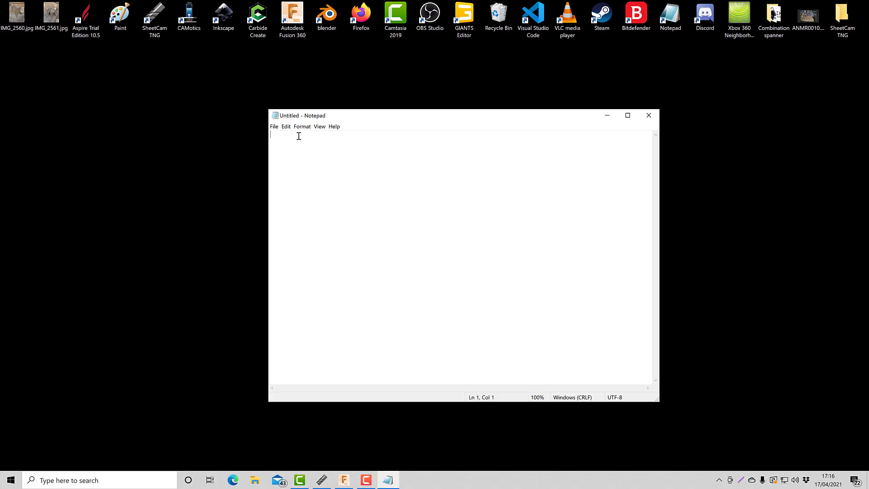
Enter G21 (Metric) as the first line of the G-code file.
{"action": "type", "text": "GGG"}
{"action": "key", "text": "BackSpace"}
{"action": "key", "text": "BackSpace"}
{"action": "type", "text": "21"}
{"action": "key", "text": "BackSpace"}
{"action": "type", "text": "0"}
{"action": "key", "text": "BackSpace"}
{"action": "type", "text": "1 (Metric)"}
{"action": "key", "text": "Return"}
Add M11P2 (THC Off) as the second line of the G-code.
{"action": "type", "text": "M"}
{"action": "type", "text": "11"}
{"action": "type", "text": "P2"}
{"action": "type", "text": "("}
{"action": "type", "text": "THC"}
{"action": "type", "text": " Off"}
{"action": "type", "text": ")"}
Begin the third G-code line with G00 X, leaving the coordinate blank.
{"action": "type", "text": "G"}
{"action": "type", "text": "00"}
{"action": "type", "text": " X"}
{"action": "type", "text": "50"}
{"action": "key", "text": "BackSpace"}
{"action": "key", "text": "BackSpace"}
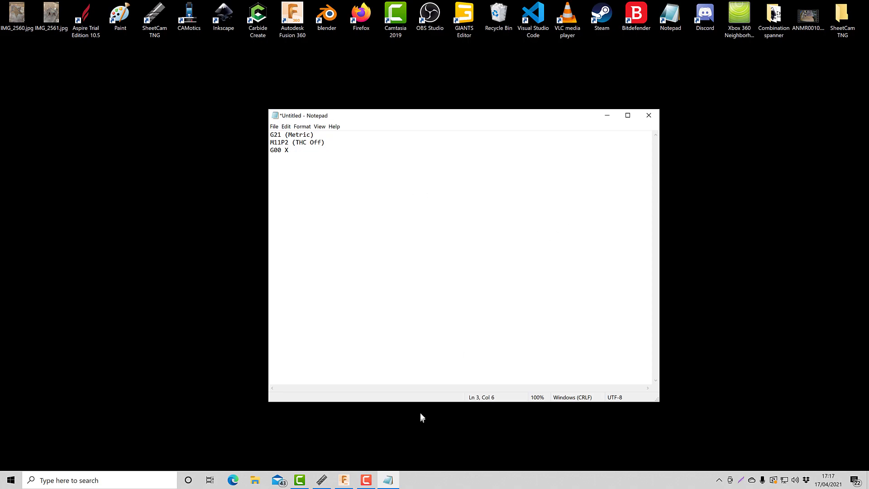
Switch to the Untitled design in Fusion 360 and check the X and Y axis directions on the cutting table image.
{"action": "left_click", "coordinate": [344, 481]}
{"action": "left_click", "coordinate": [598, 18]}
{"action": "scroll", "coordinate": [367, 293], "scroll_direction": "down", "scroll_amount": 3}
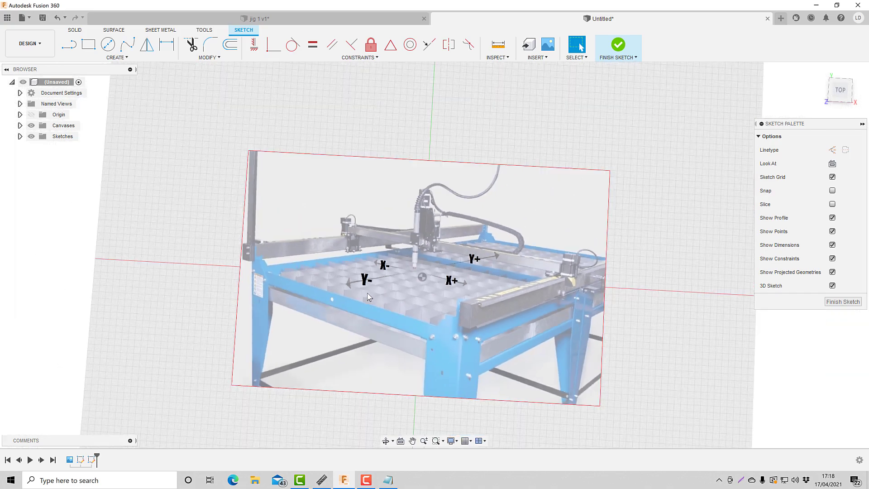
{"action": "scroll", "coordinate": [457, 281], "scroll_direction": "up", "scroll_amount": 2}
{"action": "scroll", "coordinate": [457, 281], "scroll_direction": "up", "scroll_amount": 2}
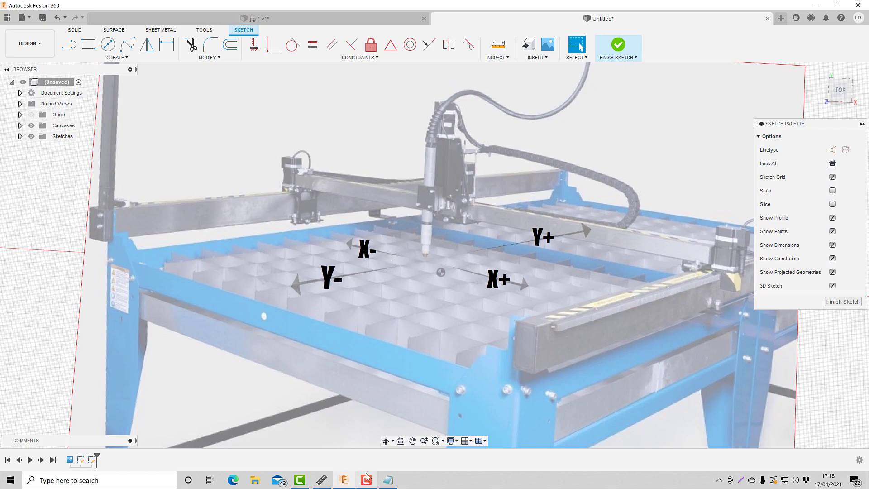
Return to Notepad and complete the third line as G00 X50 Y100 (Rapid Positioning).
{"action": "left_click", "coordinate": [389, 481]}
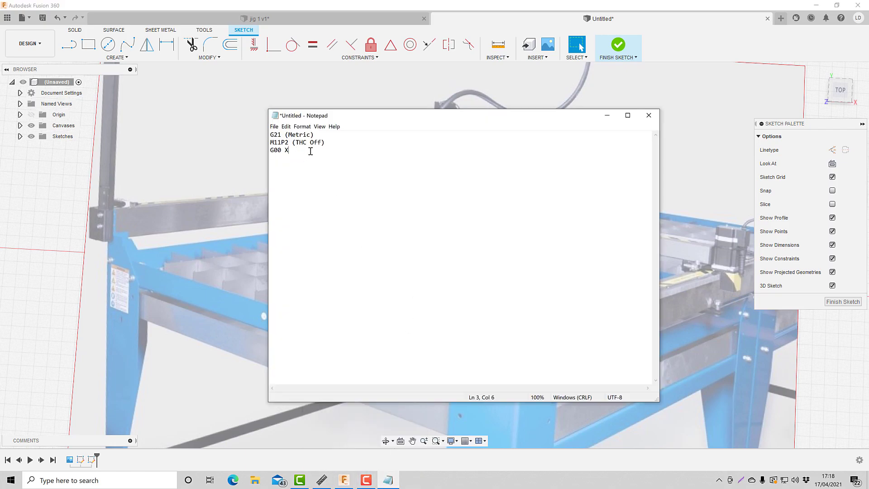
{"action": "type", "text": "50"}
{"action": "type", "text": "Y100"}
{"action": "key", "text": "BackSpace"}
{"action": "type", "text": "(Rapid Positioning)"}
{"action": "left_click", "coordinate": [281, 150]}
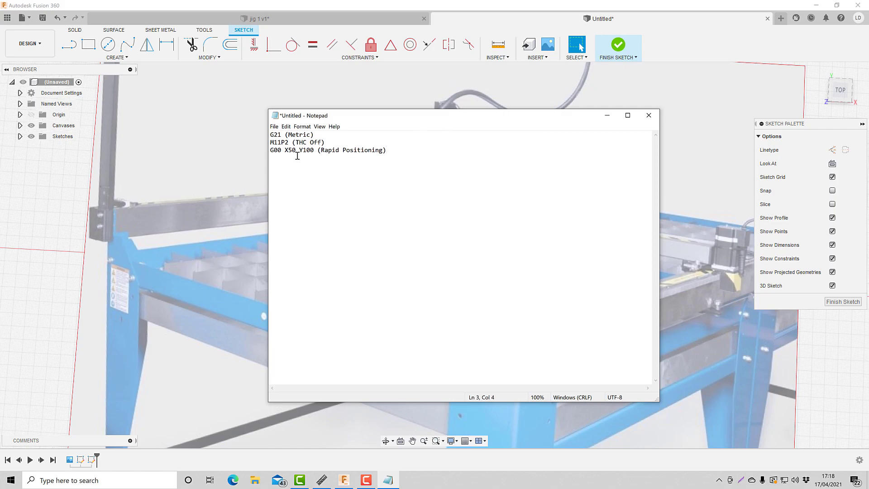
{"action": "left_click_drag", "start_coordinate": [270, 151], "coordinate": [278, 150]}
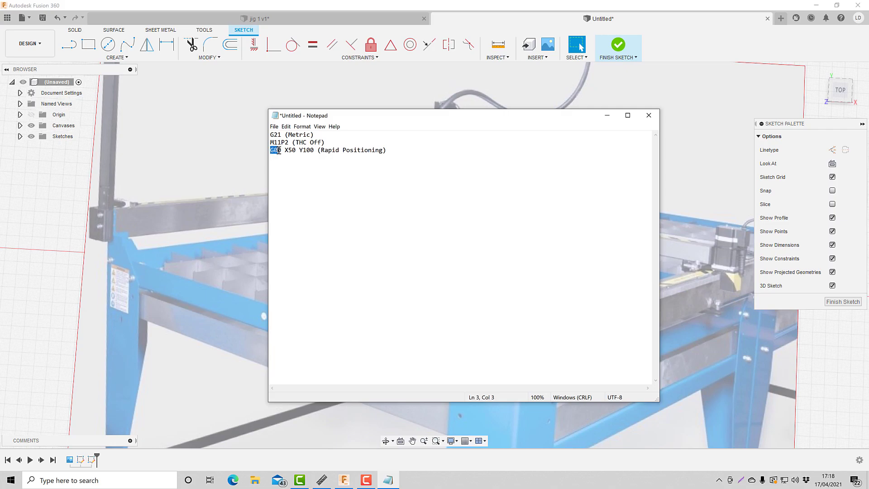
Save the G-code to the Desktop as Edge start command.TAP and close Notepad.
{"action": "left_click", "coordinate": [274, 126]}
{"action": "left_click", "coordinate": [307, 173]}
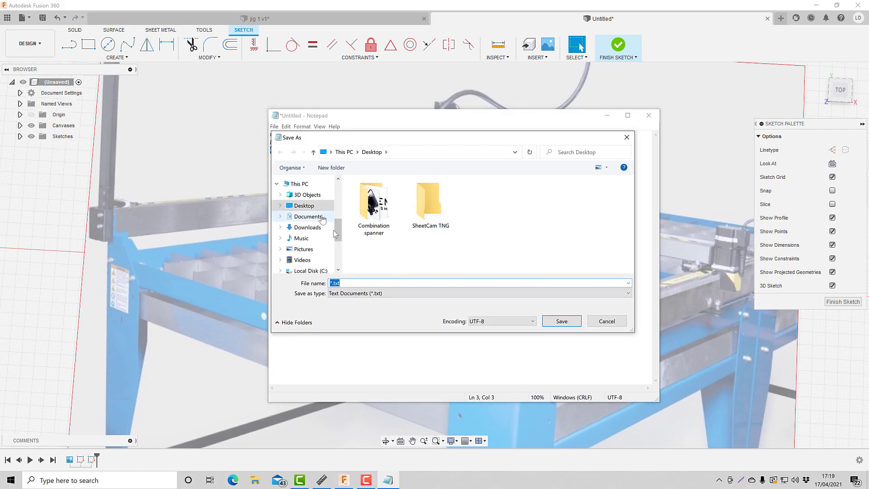
{"action": "type", "text": "Edge sta"}
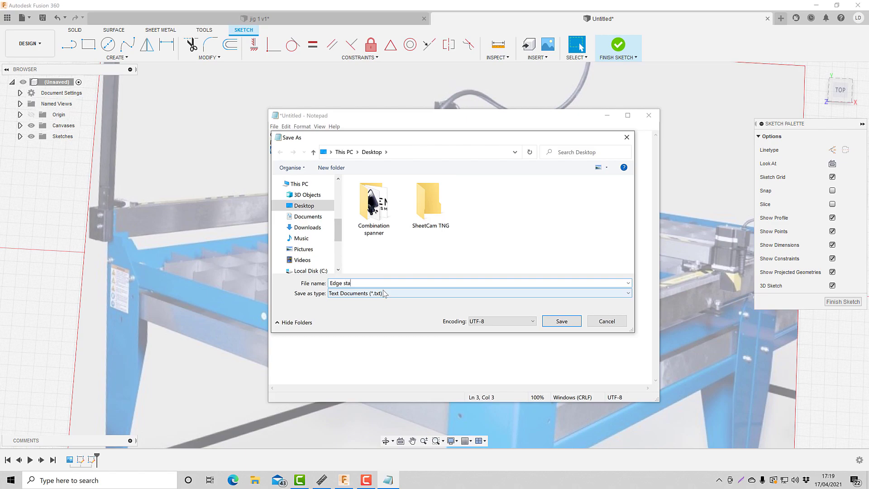
{"action": "type", "text": "rt command.TAP"}
{"action": "key", "text": "Return"}
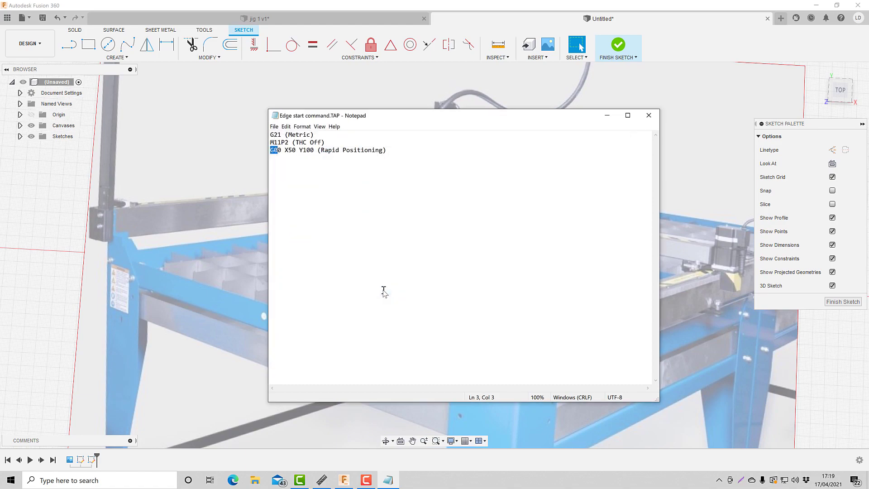
{"action": "left_click", "coordinate": [648, 115]}
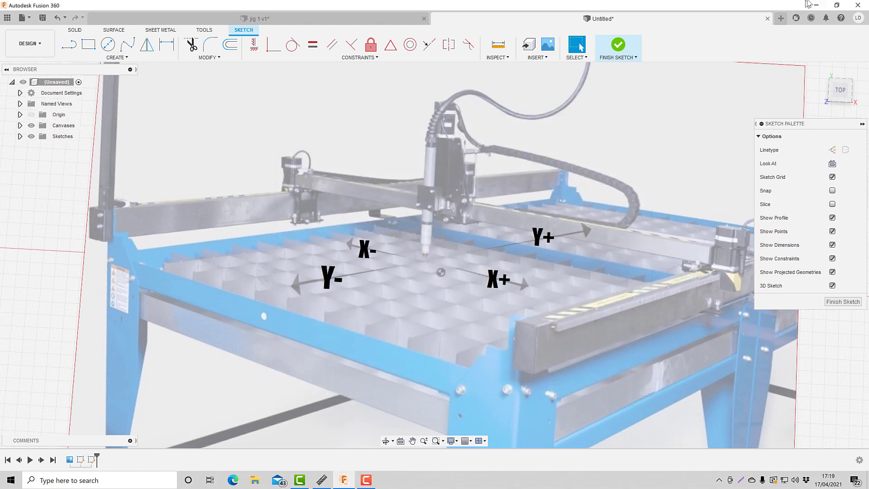
Minimize Fusion 360 and place the Edge start command.TAP file apart from the jig photos on the desktop.
{"action": "left_click", "coordinate": [816, 5]}
{"action": "left_click_drag", "start_coordinate": [17, 65], "coordinate": [431, 171]}
{"action": "left_click", "coordinate": [472, 181]}
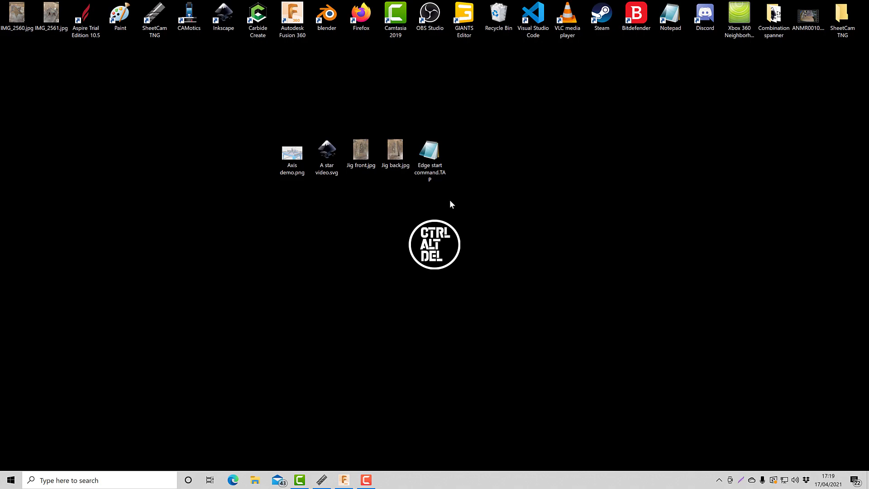
{"action": "left_click", "coordinate": [436, 180]}
{"action": "left_click", "coordinate": [435, 173]}
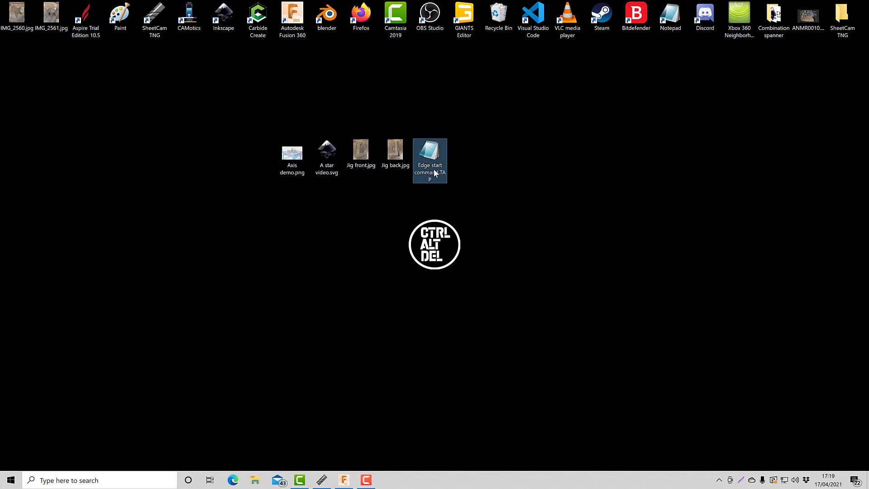
{"action": "left_click_drag", "start_coordinate": [434, 173], "coordinate": [507, 161]}
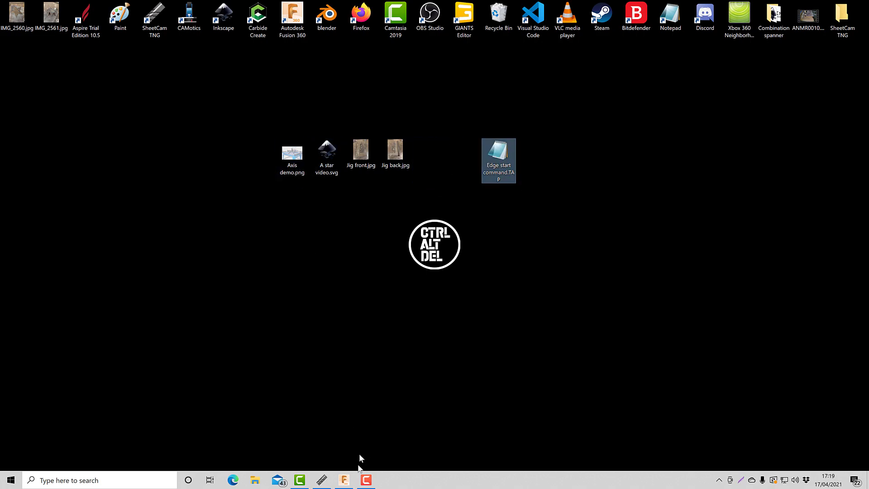
Switch back to the jig 1 design in Fusion 360 and inspect the point at the jig's inner corner.
{"action": "left_click", "coordinate": [344, 481]}
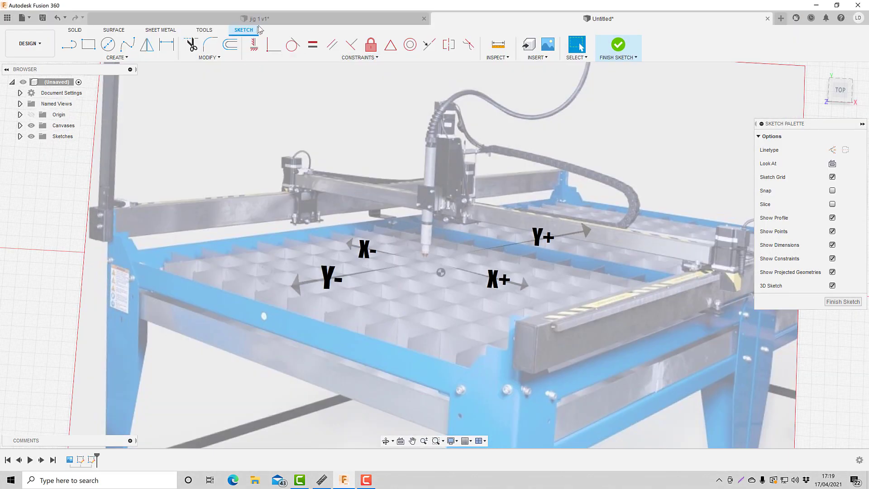
{"action": "left_click", "coordinate": [266, 20]}
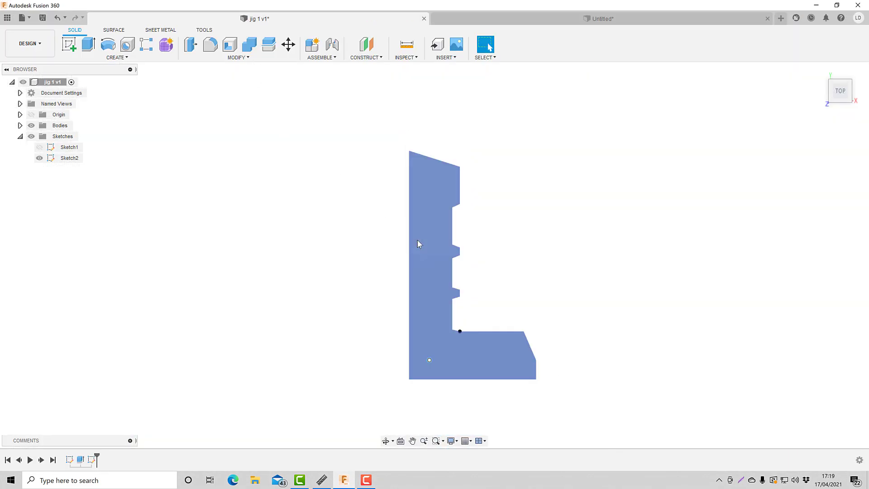
{"action": "scroll", "coordinate": [428, 315], "scroll_direction": "up", "scroll_amount": 5}
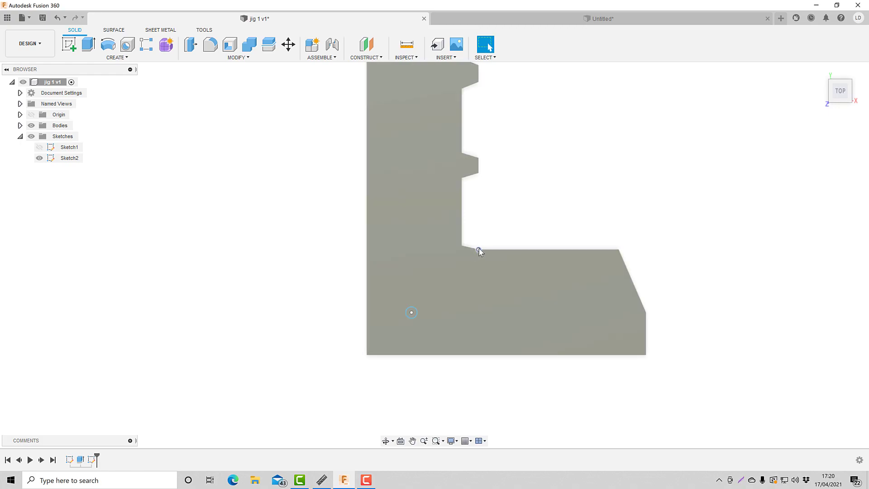
Minimize Fusion 360, launch SheetCam TNG from the desktop and postpone the offered package updates.
{"action": "scroll", "coordinate": [478, 249], "scroll_direction": "down", "scroll_amount": 5}
{"action": "scroll", "coordinate": [479, 248], "scroll_direction": "up", "scroll_amount": 3}
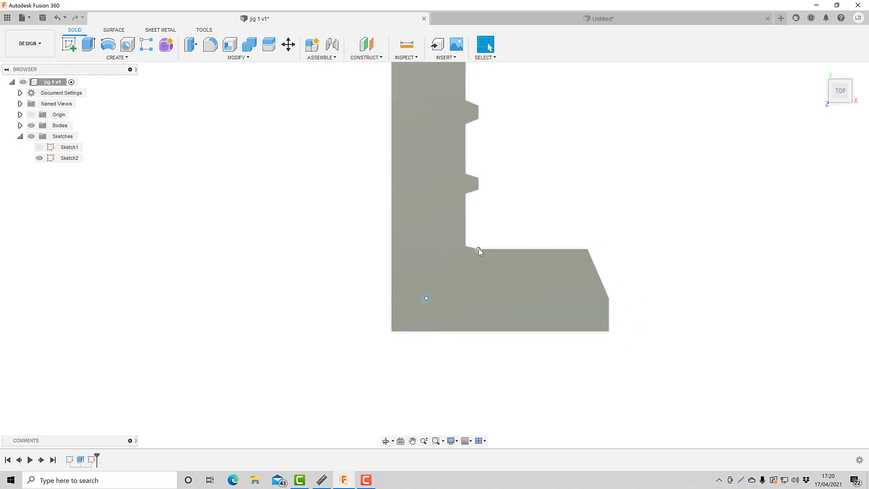
{"action": "left_click", "coordinate": [818, 4]}
{"action": "double_click", "coordinate": [158, 15]}
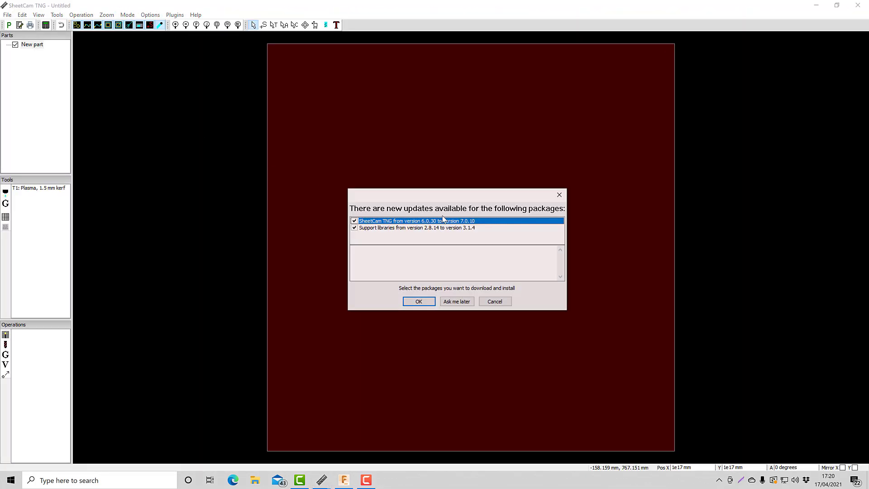
{"action": "left_click", "coordinate": [456, 300]}
{"action": "scroll", "coordinate": [166, 180], "scroll_direction": "down", "scroll_amount": 3}
{"action": "scroll", "coordinate": [166, 181], "scroll_direction": "up", "scroll_amount": 3}
{"action": "scroll", "coordinate": [166, 181], "scroll_direction": "down", "scroll_amount": 4}
{"action": "scroll", "coordinate": [168, 180], "scroll_direction": "up", "scroll_amount": 6}
{"action": "scroll", "coordinate": [167, 178], "scroll_direction": "down", "scroll_amount": 1}
{"action": "scroll", "coordinate": [166, 179], "scroll_direction": "up", "scroll_amount": 1}
{"action": "scroll", "coordinate": [170, 180], "scroll_direction": "down", "scroll_amount": 2}
{"action": "scroll", "coordinate": [170, 180], "scroll_direction": "up", "scroll_amount": 2}
{"action": "scroll", "coordinate": [169, 180], "scroll_direction": "down", "scroll_amount": 1}
{"action": "scroll", "coordinate": [167, 179], "scroll_direction": "up", "scroll_amount": 1}
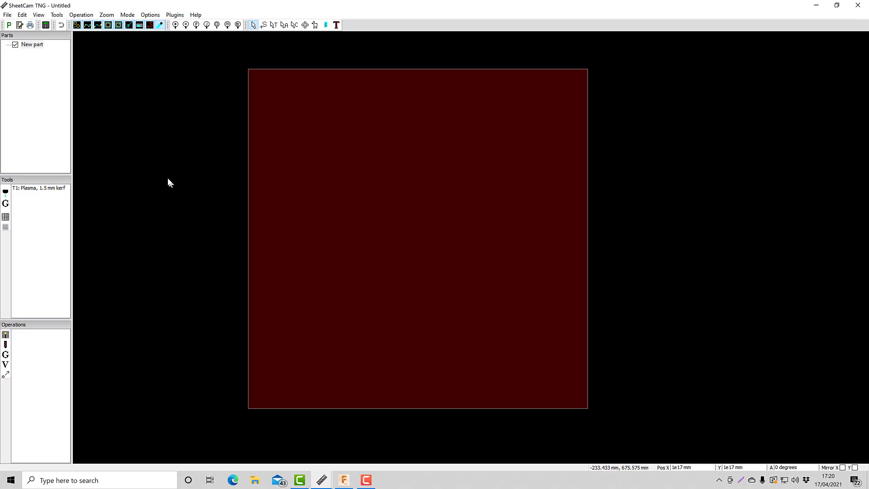
Open the job options and set the material's X size to 150 mm.
{"action": "left_click", "coordinate": [150, 14]}
{"action": "left_click", "coordinate": [169, 23]}
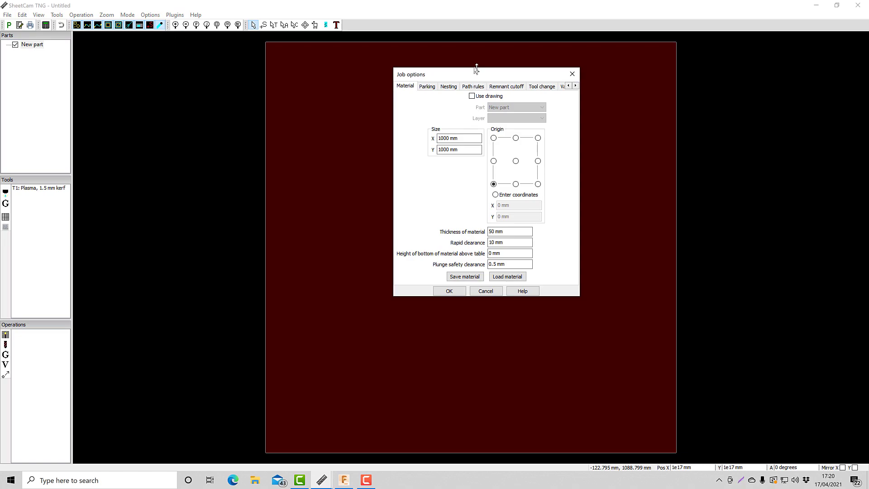
{"action": "left_click_drag", "start_coordinate": [485, 77], "coordinate": [453, 135]}
{"action": "left_click", "coordinate": [404, 195]}
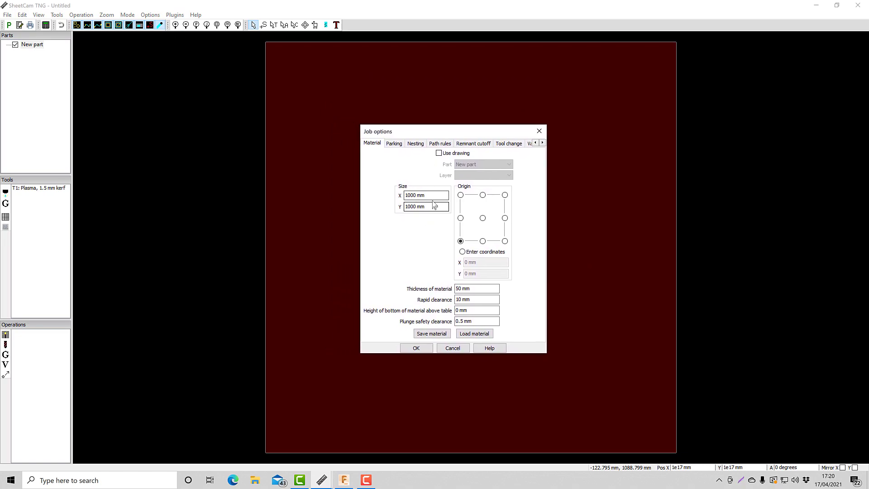
{"action": "key", "text": "BackSpace"}
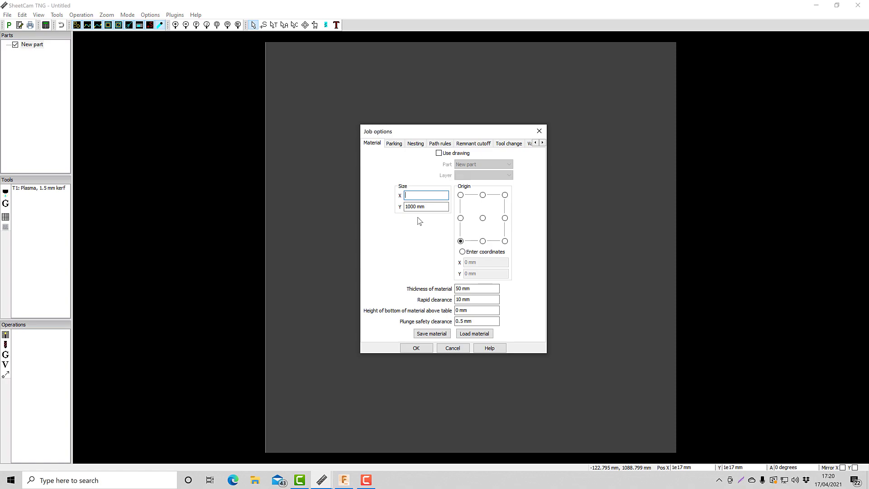
{"action": "left_click_drag", "start_coordinate": [458, 132], "coordinate": [426, 122]}
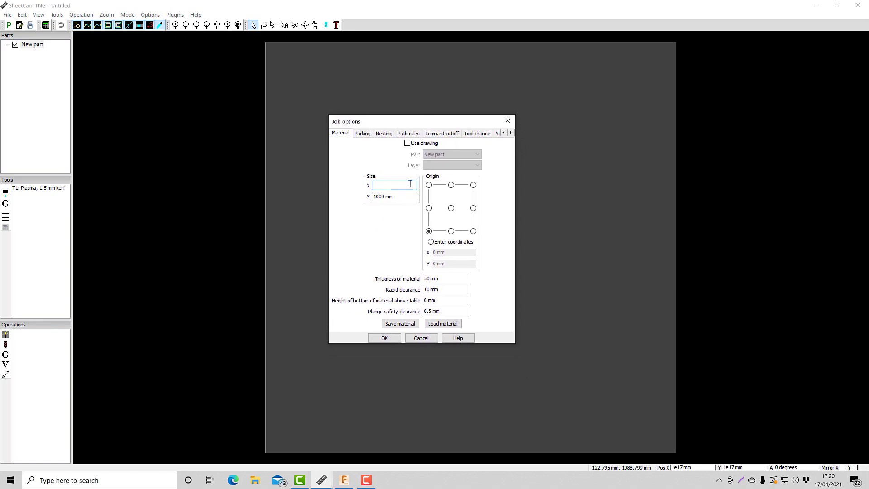
{"action": "type", "text": "150"}
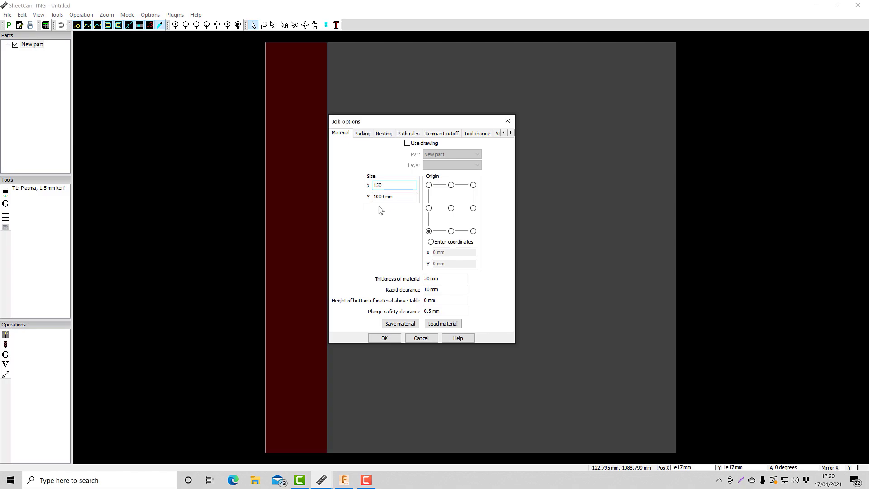
Set the material's Y size to 150 mm and apply the job options.
{"action": "left_click", "coordinate": [399, 198]}
{"action": "key", "text": "BackSpace"}
{"action": "key", "text": "BackSpace"}
{"action": "key", "text": "BackSpace"}
{"action": "left_click_drag", "start_coordinate": [393, 197], "coordinate": [360, 197]}
{"action": "type", "text": "150"}
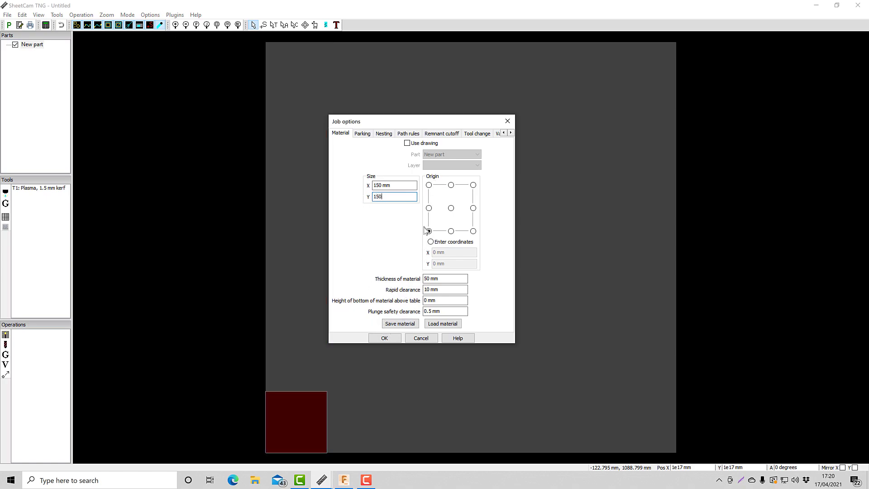
{"action": "left_click", "coordinate": [384, 338]}
Import the drawing A star video.svg from the Desktop using the default scaling and drawing position.
{"action": "scroll", "coordinate": [257, 412], "scroll_direction": "up", "scroll_amount": 1}
{"action": "scroll", "coordinate": [257, 412], "scroll_direction": "up", "scroll_amount": 3}
{"action": "scroll", "coordinate": [240, 360], "scroll_direction": "down", "scroll_amount": 1}
{"action": "scroll", "coordinate": [288, 324], "scroll_direction": "up", "scroll_amount": 2}
{"action": "scroll", "coordinate": [291, 324], "scroll_direction": "down", "scroll_amount": 1}
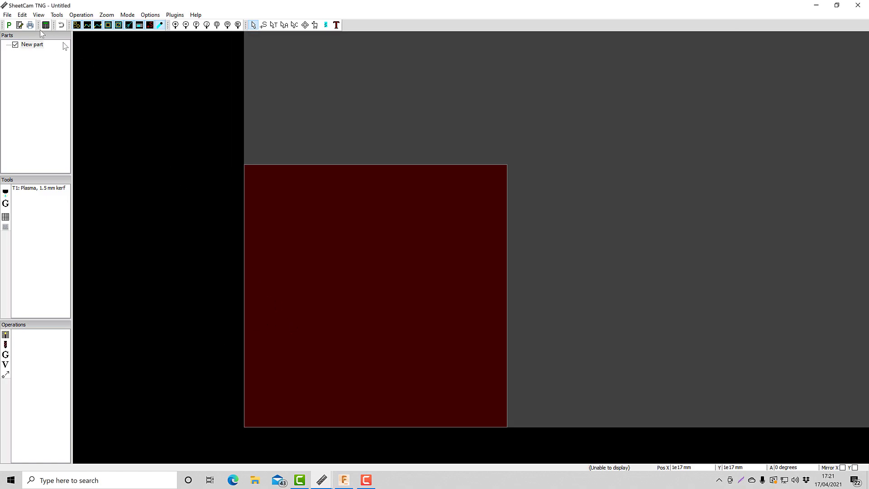
{"action": "left_click", "coordinate": [7, 15]}
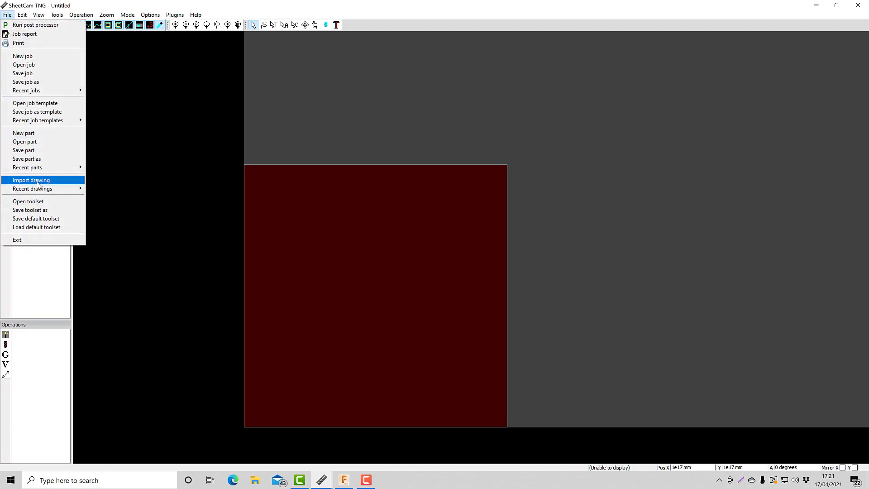
{"action": "left_click", "coordinate": [39, 180]}
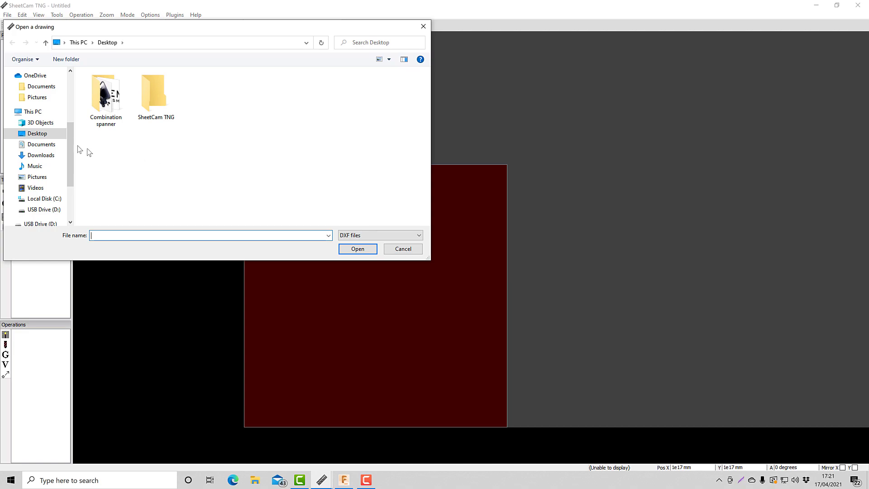
{"action": "left_click", "coordinate": [24, 132]}
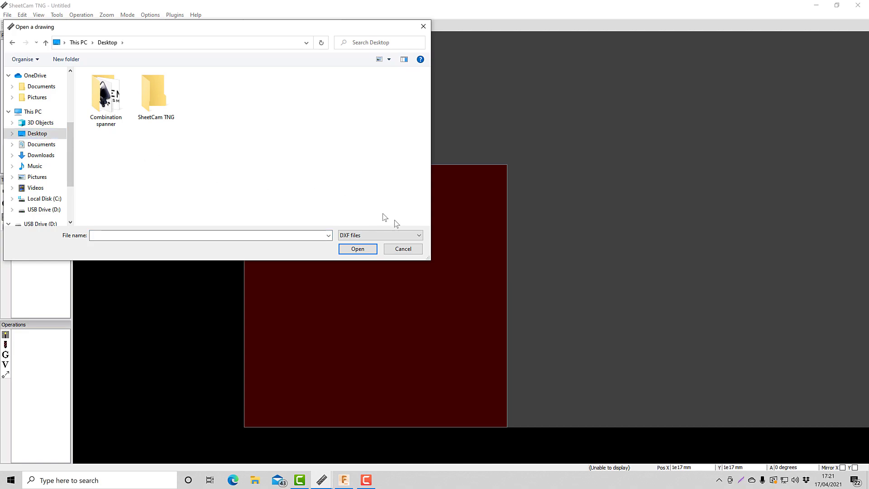
{"action": "left_click", "coordinate": [399, 235]}
{"action": "left_click", "coordinate": [362, 244]}
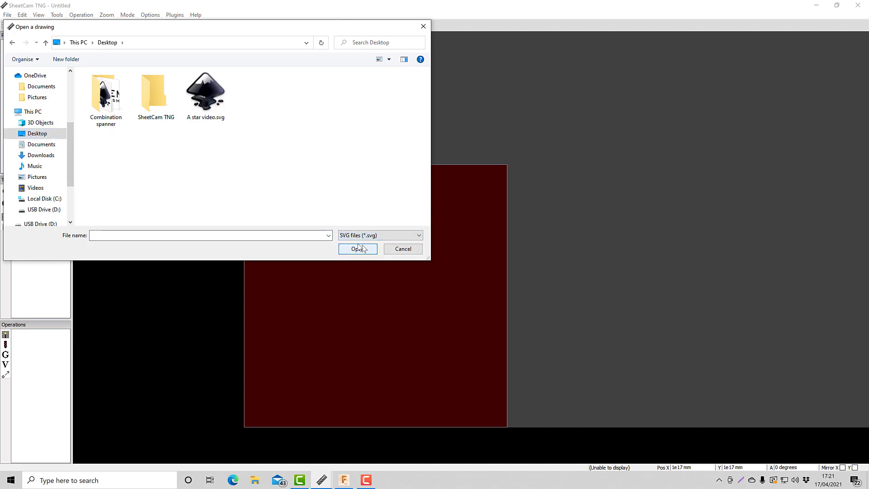
{"action": "double_click", "coordinate": [202, 106]}
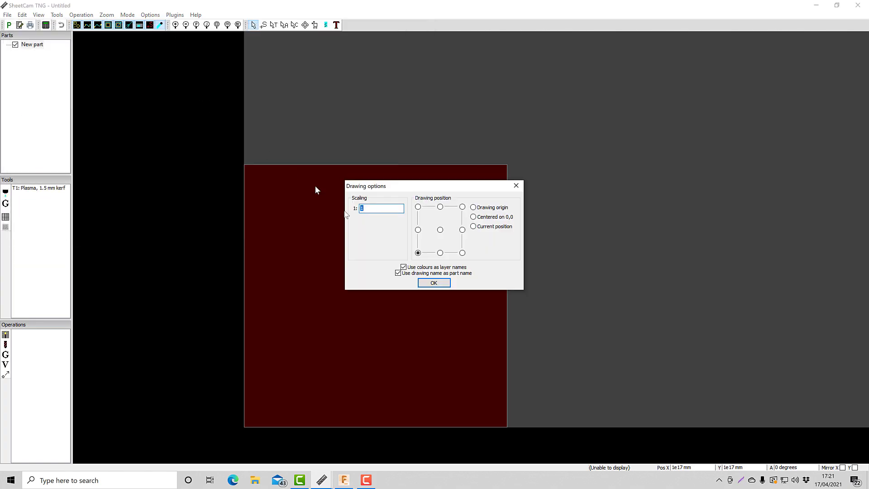
{"action": "left_click", "coordinate": [430, 283]}
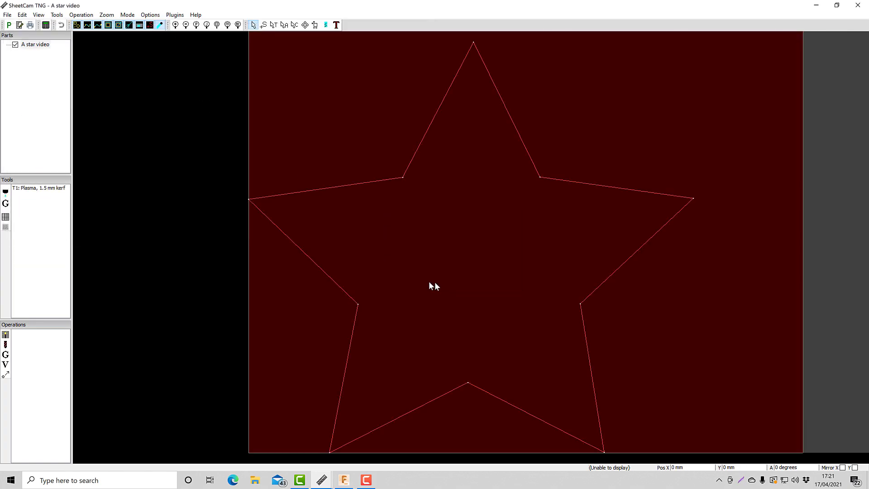
Move the star part inside the material to about X 5 mm, Y 5 mm.
{"action": "scroll", "coordinate": [432, 285], "scroll_direction": "down", "scroll_amount": 5}
{"action": "scroll", "coordinate": [441, 281], "scroll_direction": "up", "scroll_amount": 3}
{"action": "scroll", "coordinate": [447, 282], "scroll_direction": "up", "scroll_amount": 2}
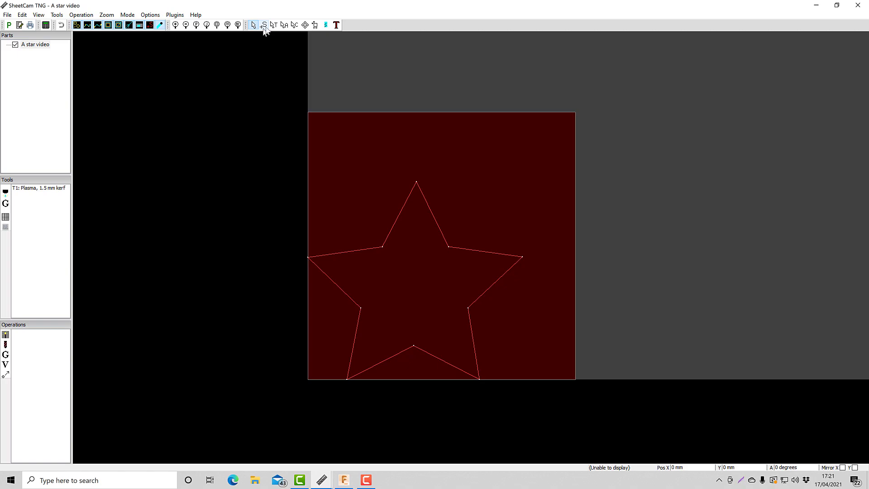
{"action": "left_click", "coordinate": [305, 25]}
{"action": "left_click_drag", "start_coordinate": [417, 279], "coordinate": [429, 261]}
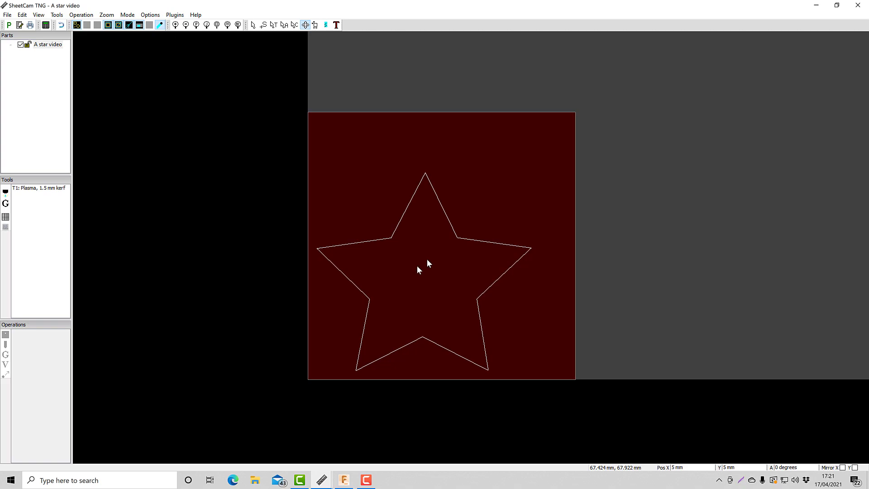
Create a new Plasma jet tool with automatic naming off and name it 10mm plate.
{"action": "left_click", "coordinate": [5, 195]}
{"action": "left_click_drag", "start_coordinate": [440, 152], "coordinate": [446, 166]}
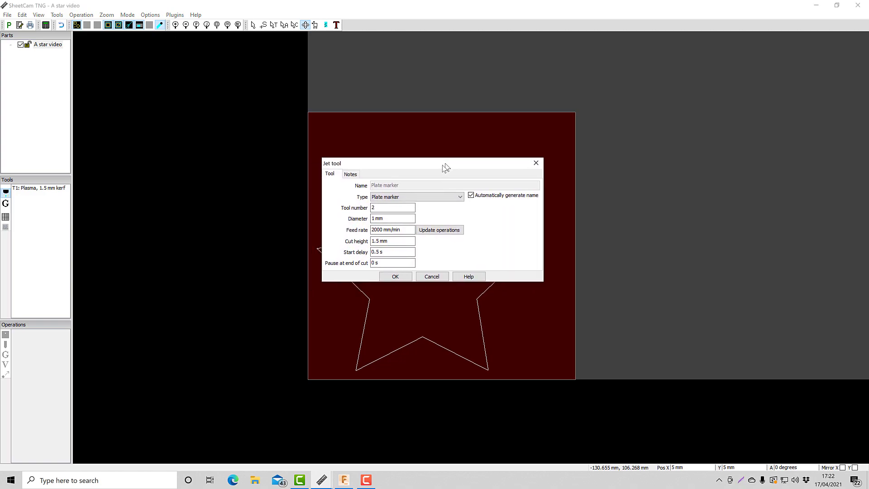
{"action": "left_click", "coordinate": [455, 199]}
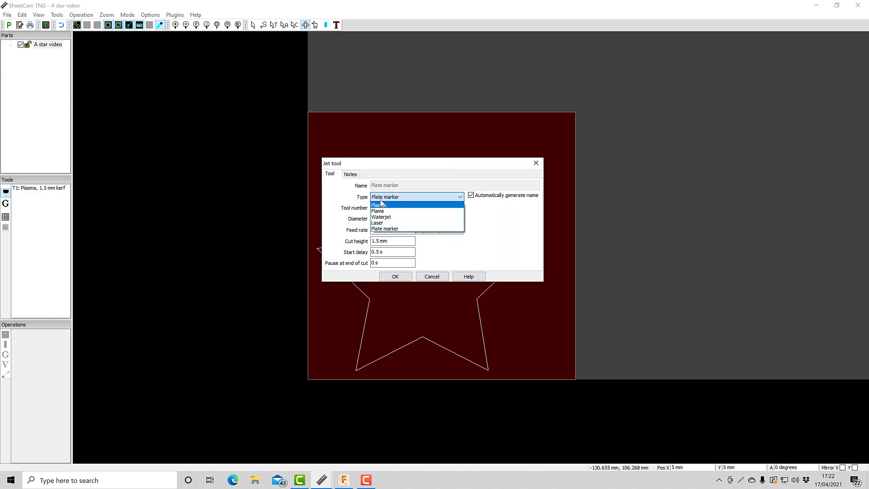
{"action": "left_click", "coordinate": [380, 206]}
{"action": "left_click", "coordinate": [477, 195]}
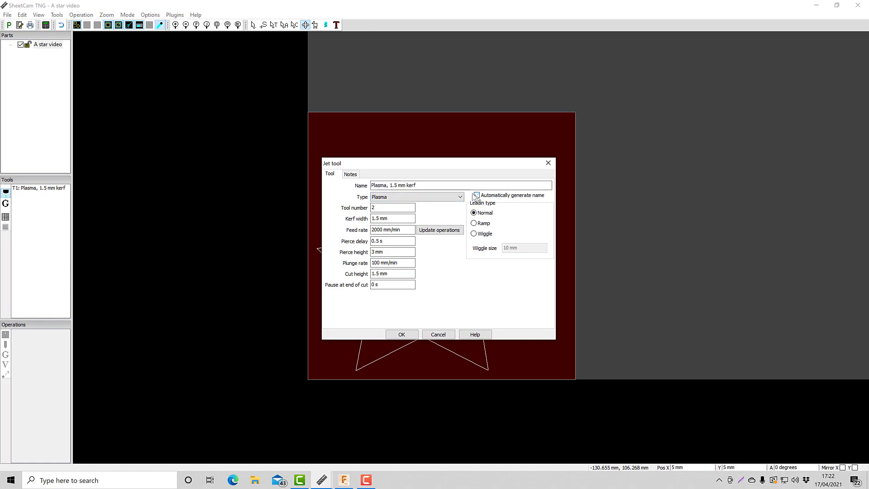
{"action": "left_click_drag", "start_coordinate": [434, 185], "coordinate": [352, 187]}
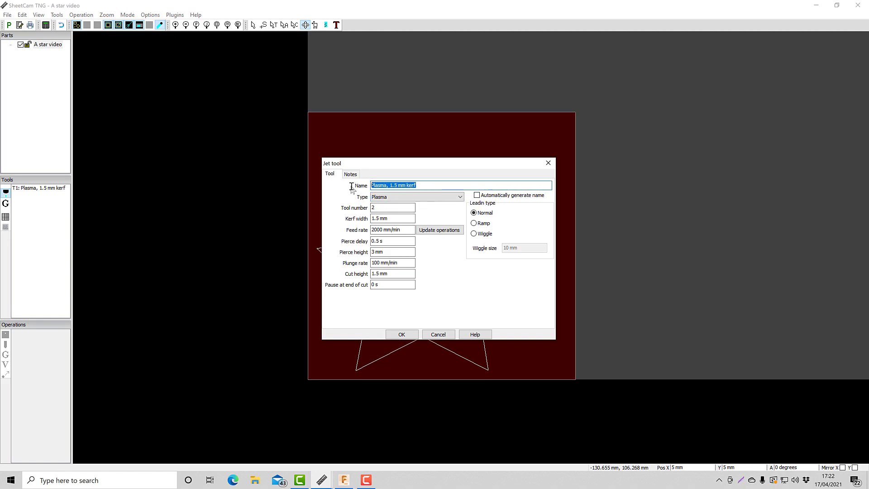
{"action": "type", "text": "10mm plate"}
Set the new plasma tool's feed rate to 600 mm/min and save the tool.
{"action": "left_click", "coordinate": [380, 230]}
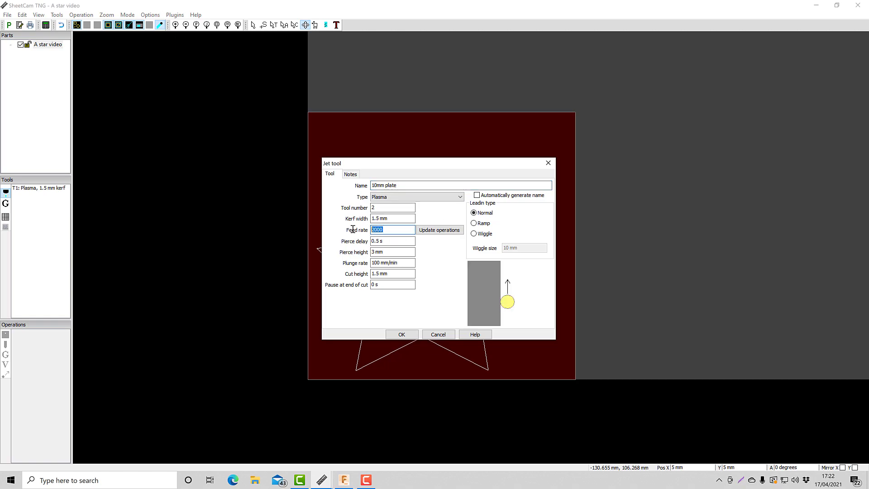
{"action": "type", "text": "6"}
{"action": "type", "text": "00"}
{"action": "key", "text": "Tab"}
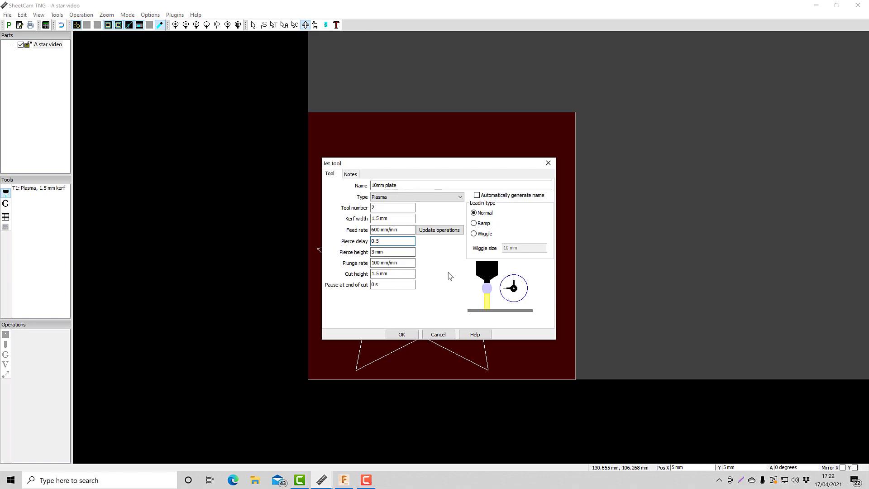
{"action": "left_click", "coordinate": [398, 336]}
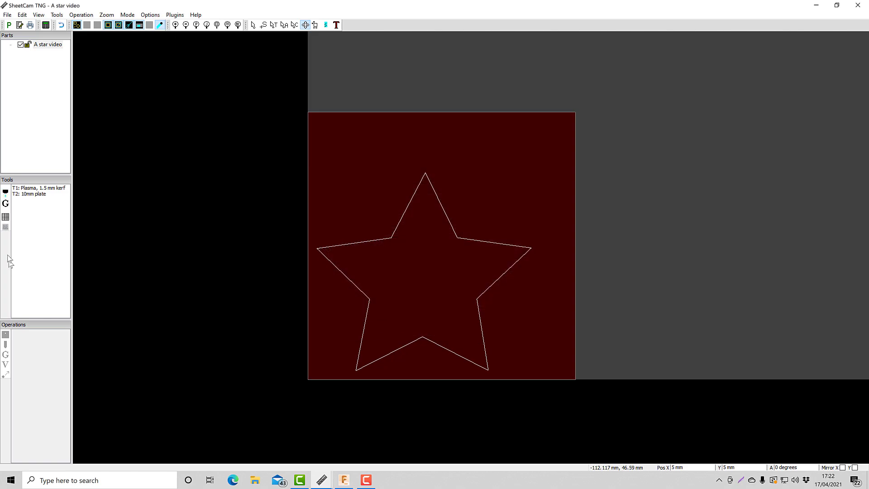
Start a jet cutting operation for the star on layer Color 0 with tool T2: 10mm plate.
{"action": "left_click", "coordinate": [30, 194]}
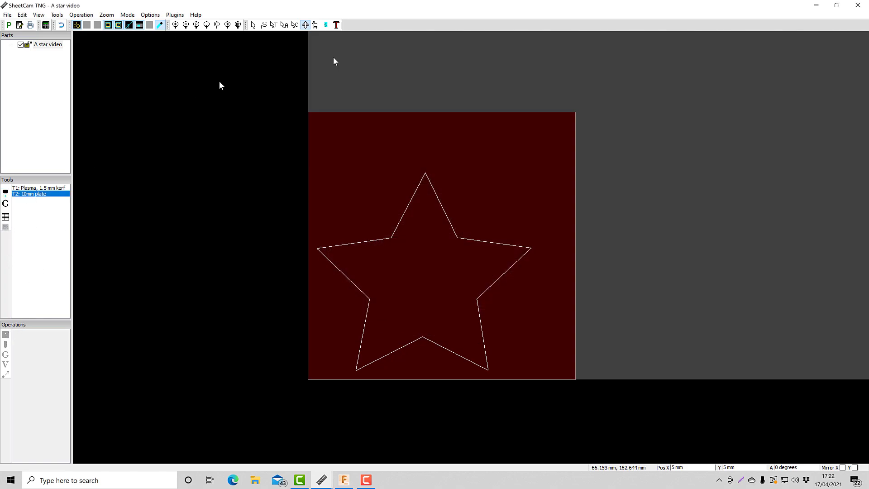
{"action": "left_click", "coordinate": [253, 25]}
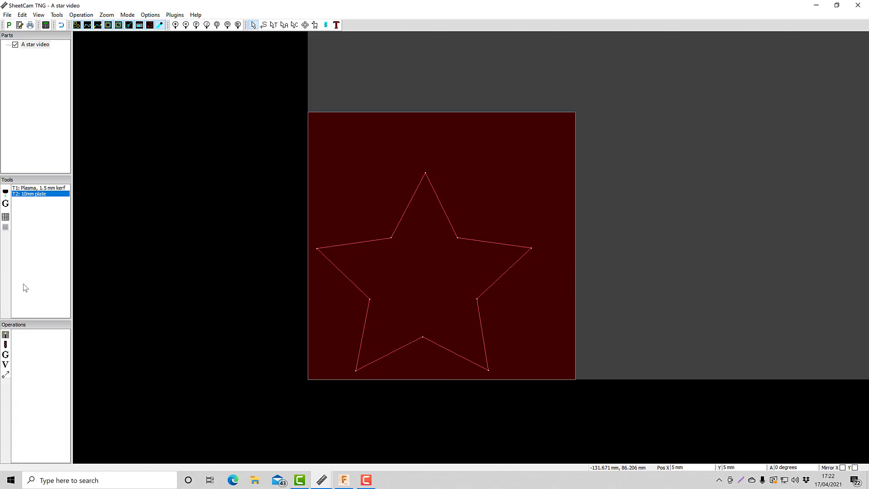
{"action": "left_click", "coordinate": [6, 335]}
{"action": "left_click_drag", "start_coordinate": [543, 131], "coordinate": [670, 97]}
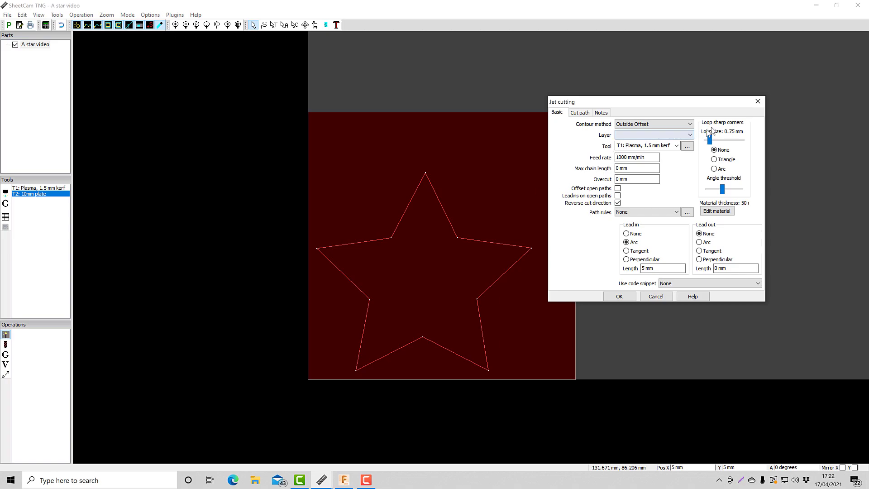
{"action": "left_click", "coordinate": [651, 135]}
{"action": "left_click", "coordinate": [650, 143]}
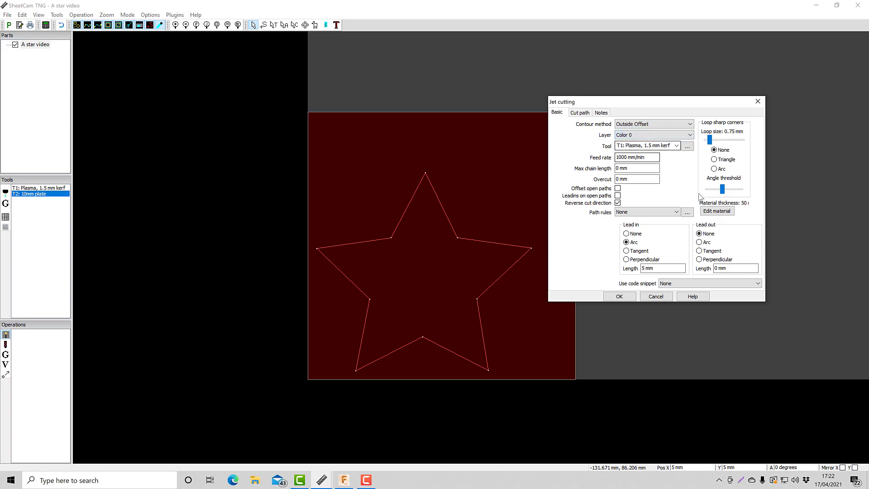
{"action": "left_click", "coordinate": [675, 146]}
{"action": "left_click", "coordinate": [662, 160]}
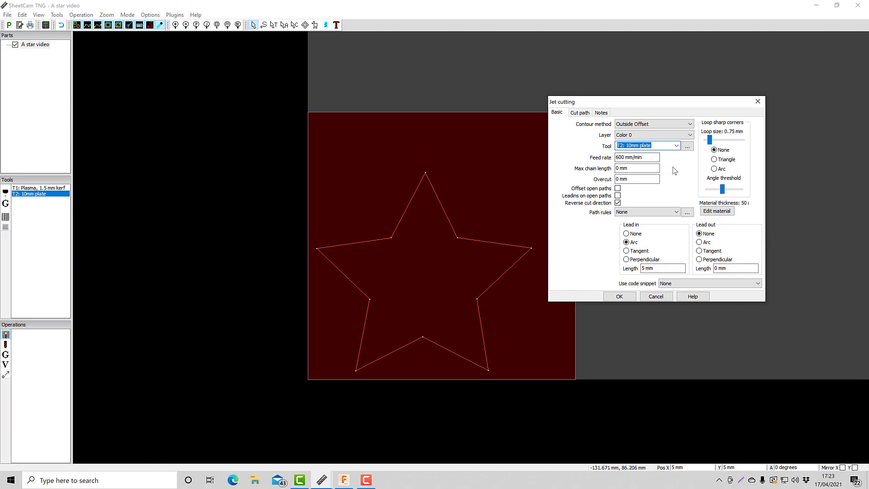
Give the outside-offset cut an arc lead-in 20 mm long, create the operation and inspect the lead-in at the plate edge.
{"action": "left_click_drag", "start_coordinate": [673, 103], "coordinate": [659, 78]}
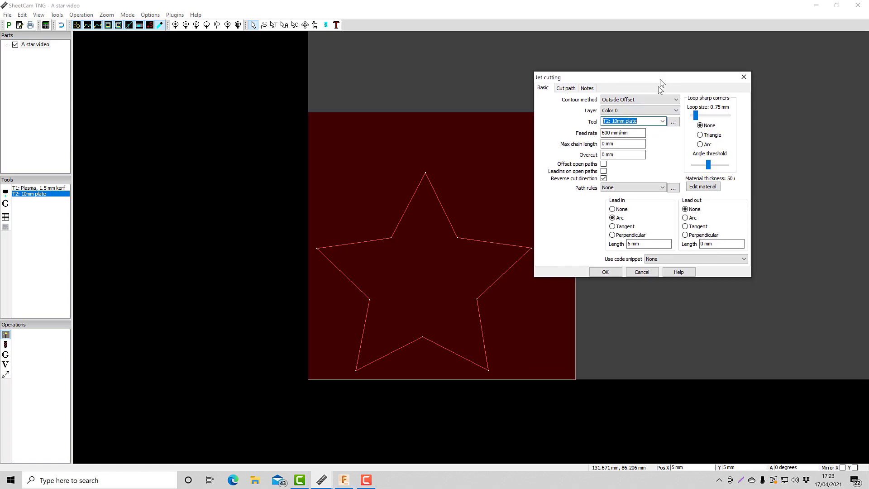
{"action": "left_click", "coordinate": [613, 209]}
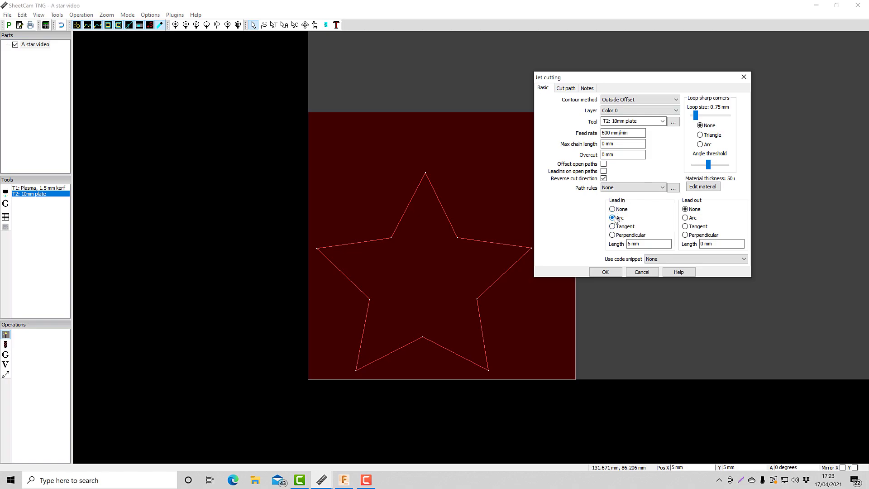
{"action": "double_click", "coordinate": [631, 243]}
{"action": "type", "text": "20"}
{"action": "left_click", "coordinate": [609, 271]}
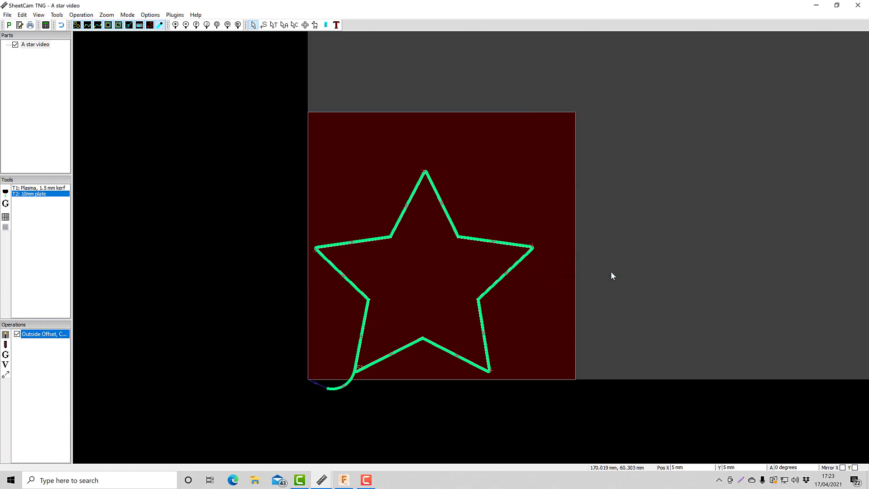
{"action": "scroll", "coordinate": [421, 322], "scroll_direction": "up", "scroll_amount": 1}
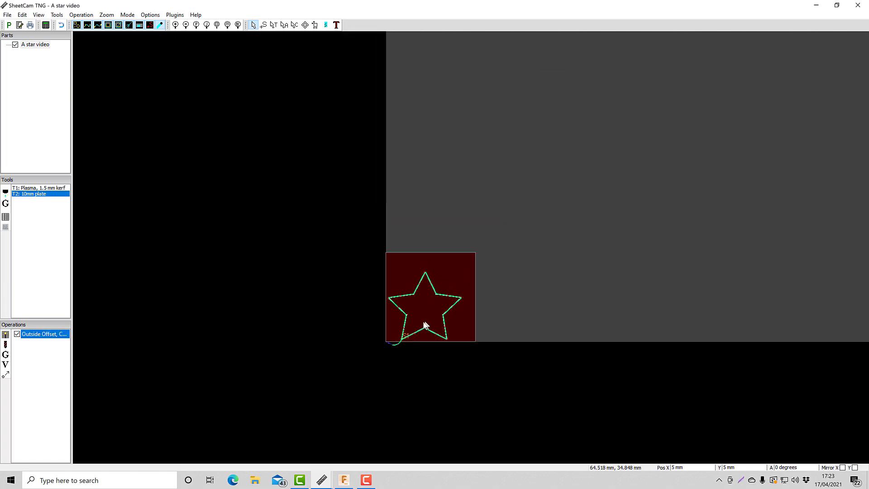
{"action": "scroll", "coordinate": [369, 352], "scroll_direction": "down", "scroll_amount": 5}
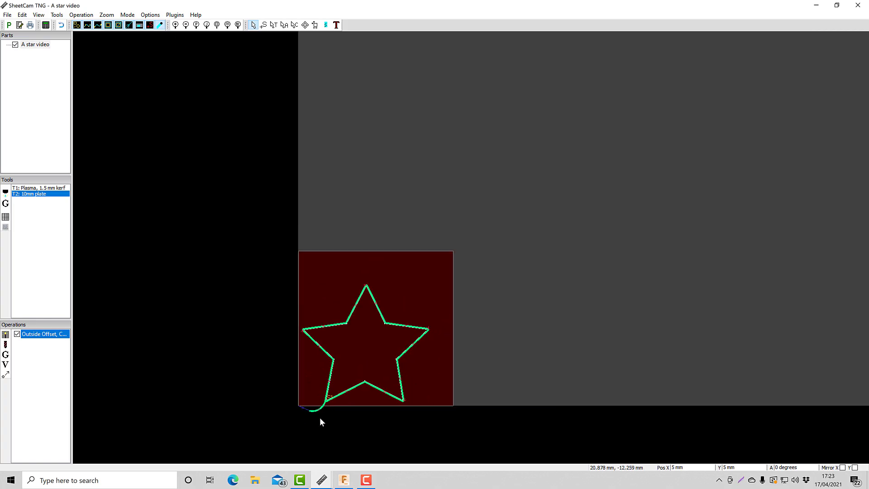
Place a start point on the outer edge of the star's lower-left leg, above its tip.
{"action": "scroll", "coordinate": [318, 415], "scroll_direction": "up", "scroll_amount": 10}
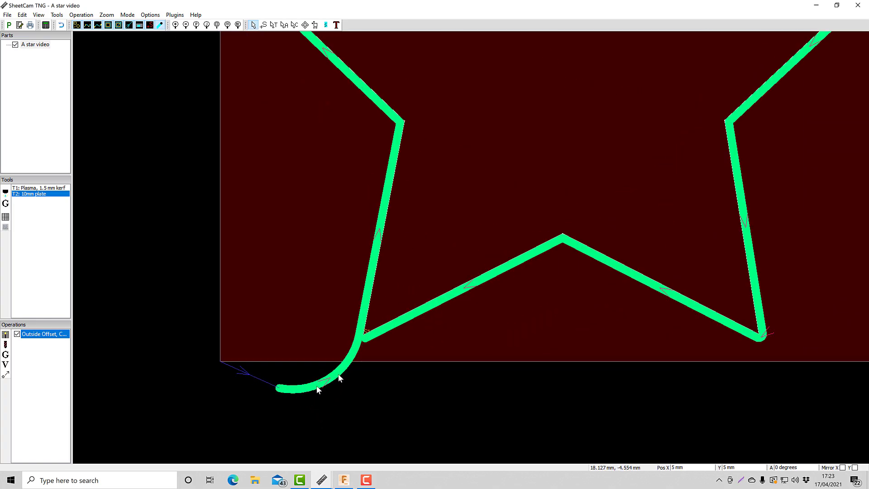
{"action": "scroll", "coordinate": [338, 379], "scroll_direction": "down", "scroll_amount": 7}
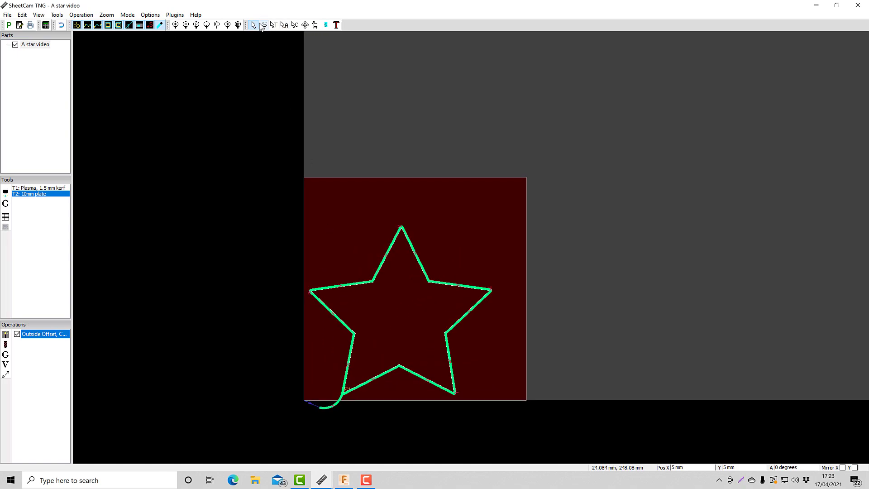
{"action": "left_click", "coordinate": [267, 25]}
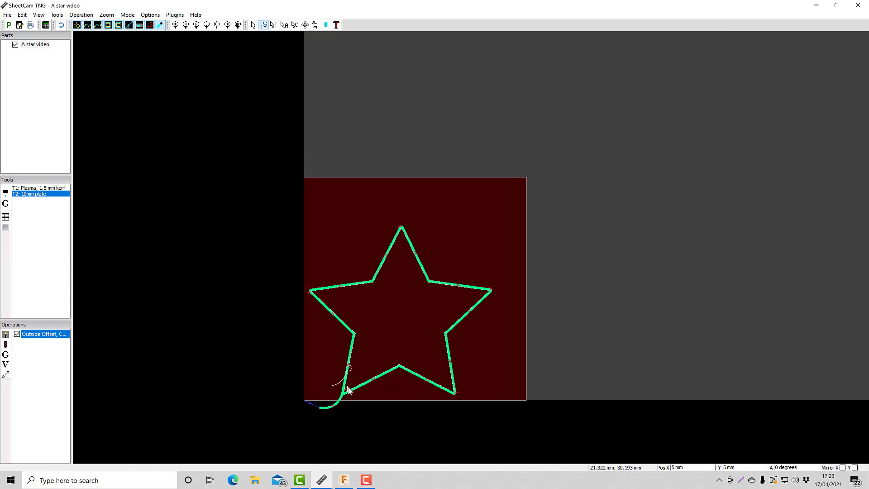
{"action": "left_click", "coordinate": [332, 361]}
Switch to Fusion 360 to examine the jig's inner corner and reference point, and return to the A star video job in SheetCam.
{"action": "left_click", "coordinate": [344, 480]}
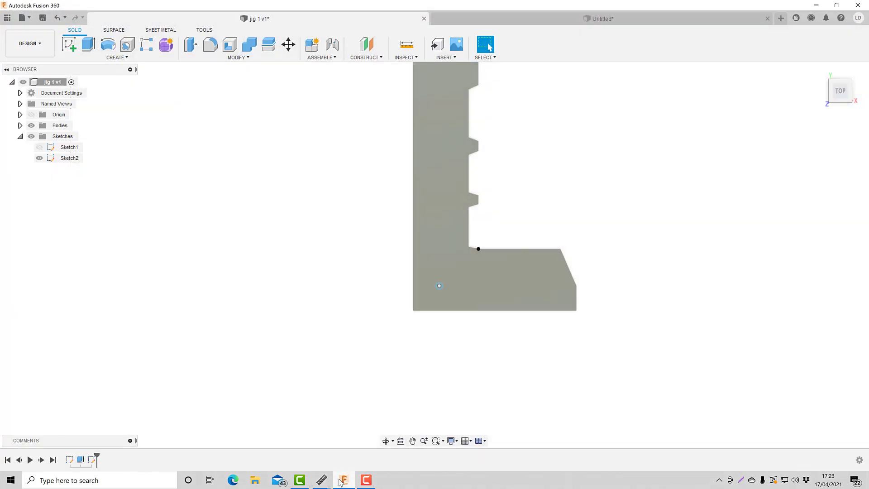
{"action": "scroll", "coordinate": [459, 249], "scroll_direction": "up", "scroll_amount": 5}
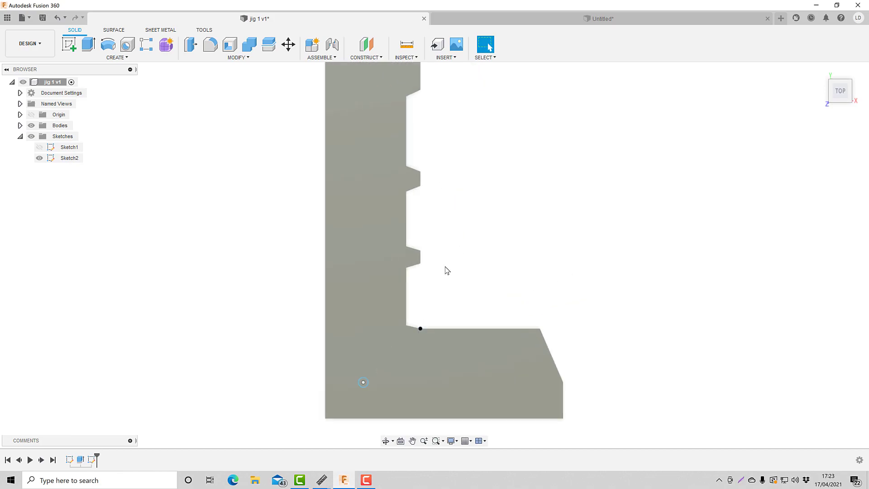
{"action": "scroll", "coordinate": [407, 332], "scroll_direction": "up", "scroll_amount": 1}
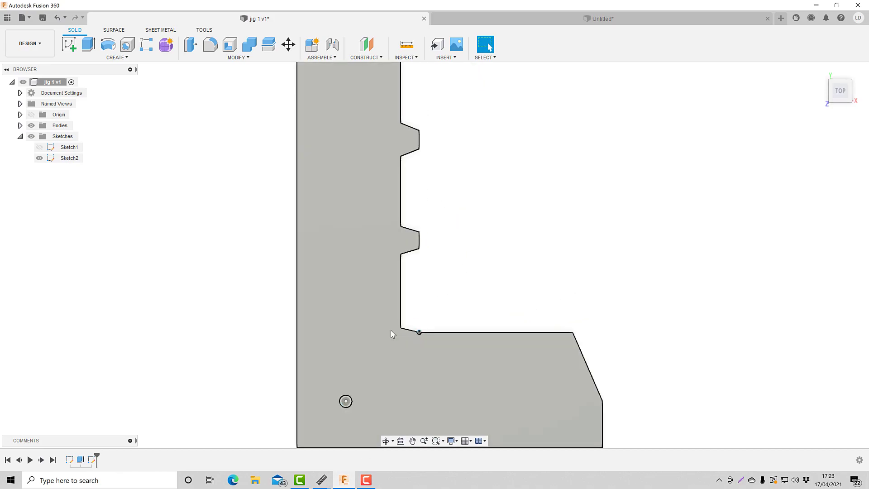
{"action": "left_click", "coordinate": [410, 329]}
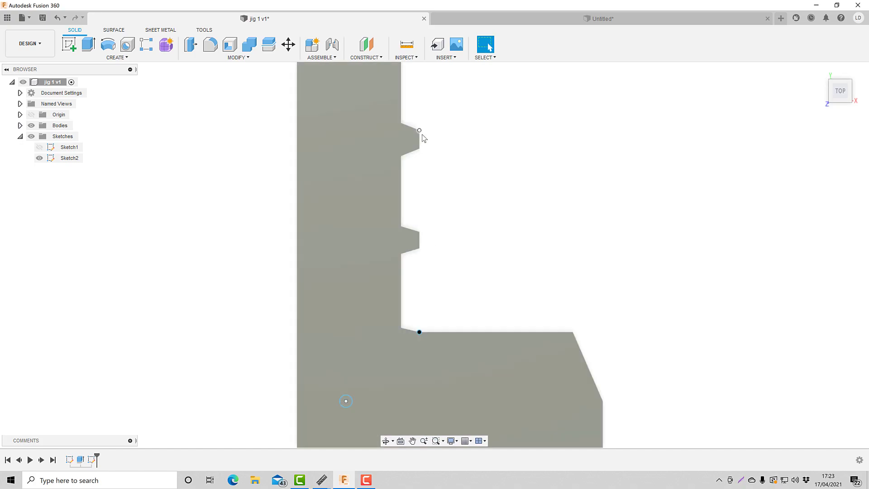
{"action": "mouse_move", "coordinate": [321, 480]}
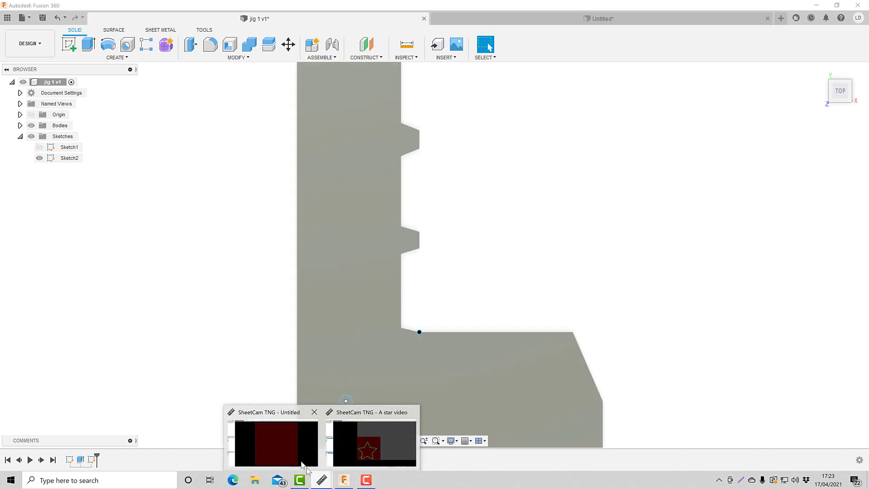
{"action": "left_click", "coordinate": [361, 436]}
{"action": "scroll", "coordinate": [367, 357], "scroll_direction": "down", "scroll_amount": 3}
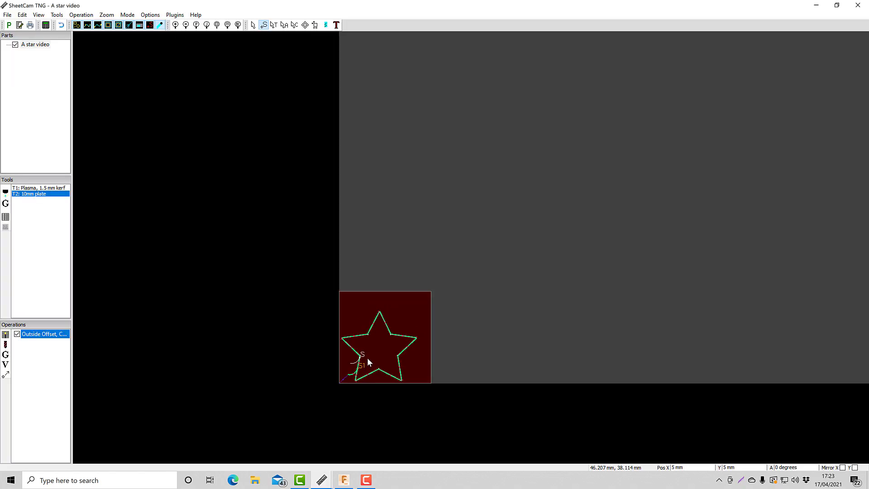
{"action": "scroll", "coordinate": [367, 358], "scroll_direction": "up", "scroll_amount": 3}
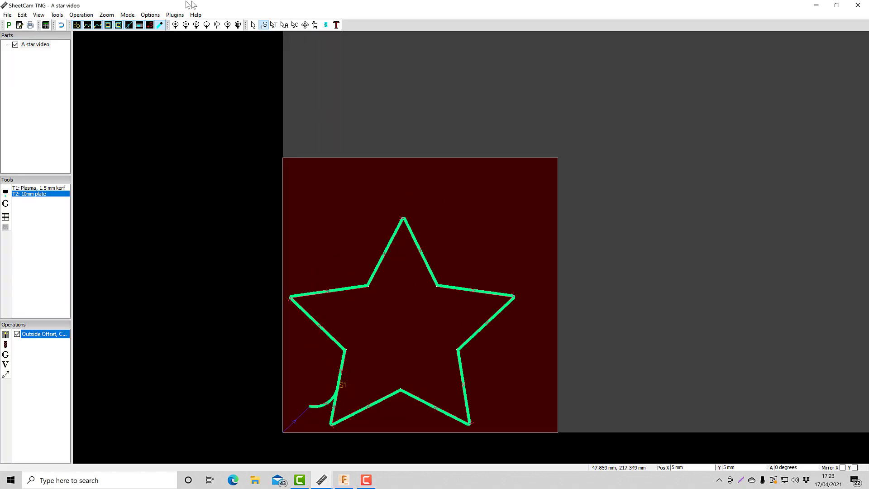
Set the job's material size to 150 mm in X and 100 mm in Y.
{"action": "left_click", "coordinate": [142, 15]}
{"action": "left_click", "coordinate": [164, 24]}
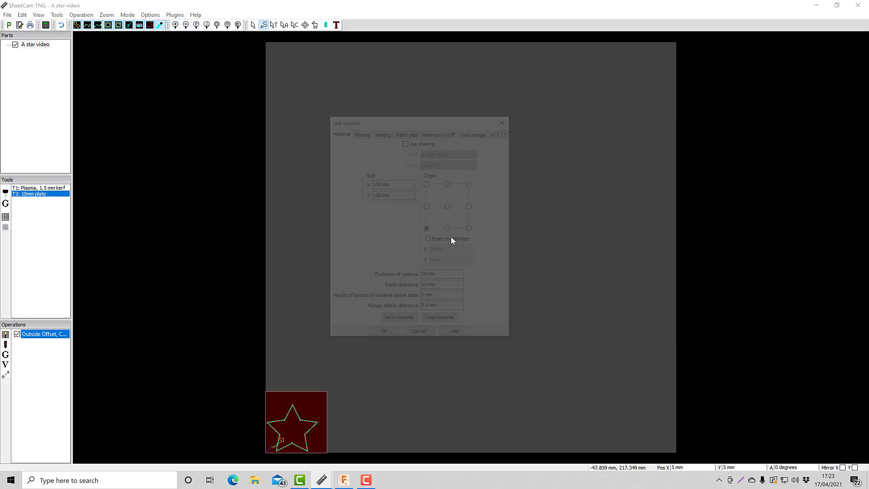
{"action": "left_click", "coordinate": [377, 185]}
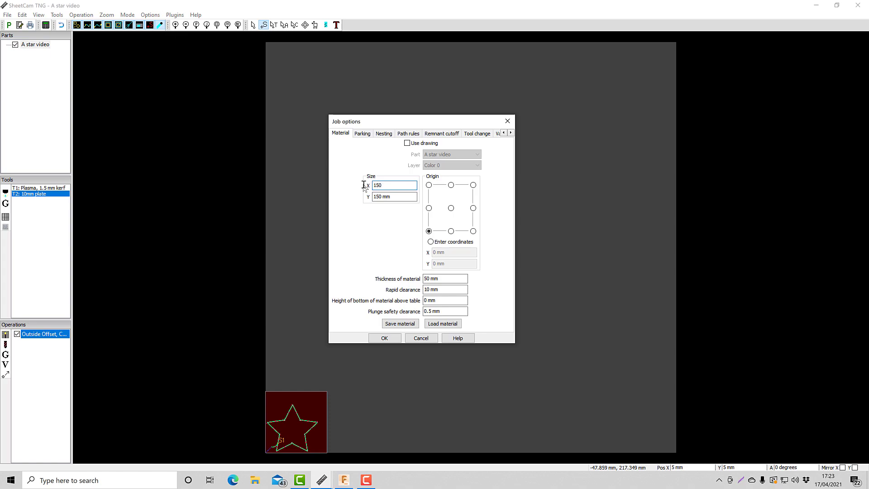
{"action": "left_click", "coordinate": [376, 196]}
{"action": "type", "text": "100"}
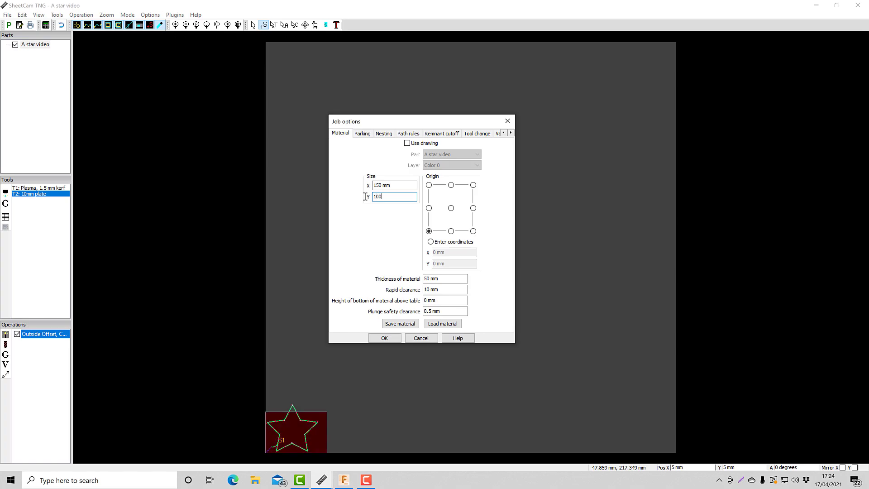
{"action": "left_click", "coordinate": [381, 337]}
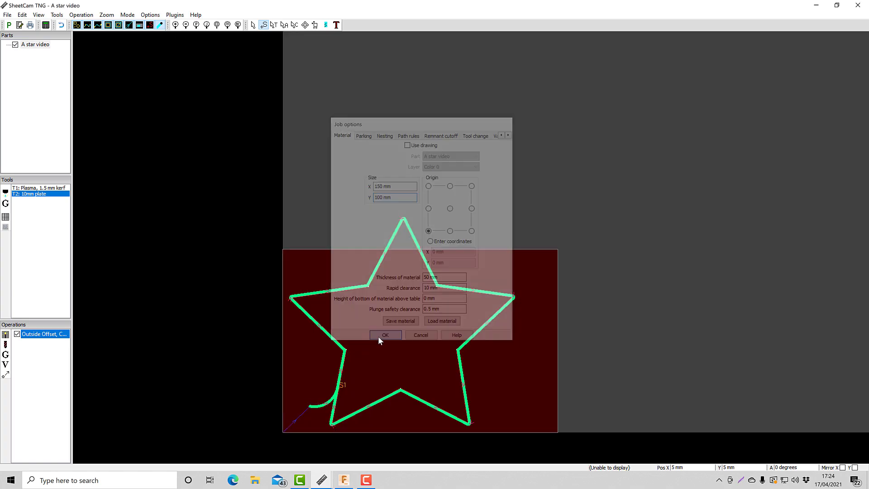
Lengthen the Outside Offset operation's arc lead-in so that it reaches the plate's left edge.
{"action": "scroll", "coordinate": [339, 353], "scroll_direction": "up", "scroll_amount": 3}
{"action": "scroll", "coordinate": [338, 353], "scroll_direction": "down", "scroll_amount": 4}
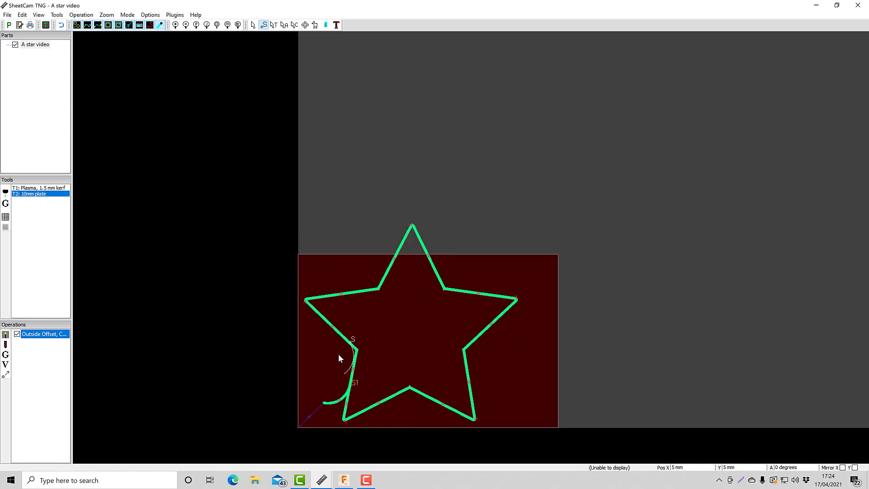
{"action": "left_click", "coordinate": [331, 402]}
{"action": "scroll", "coordinate": [386, 384], "scroll_direction": "down", "scroll_amount": 4}
{"action": "scroll", "coordinate": [385, 384], "scroll_direction": "up", "scroll_amount": 6}
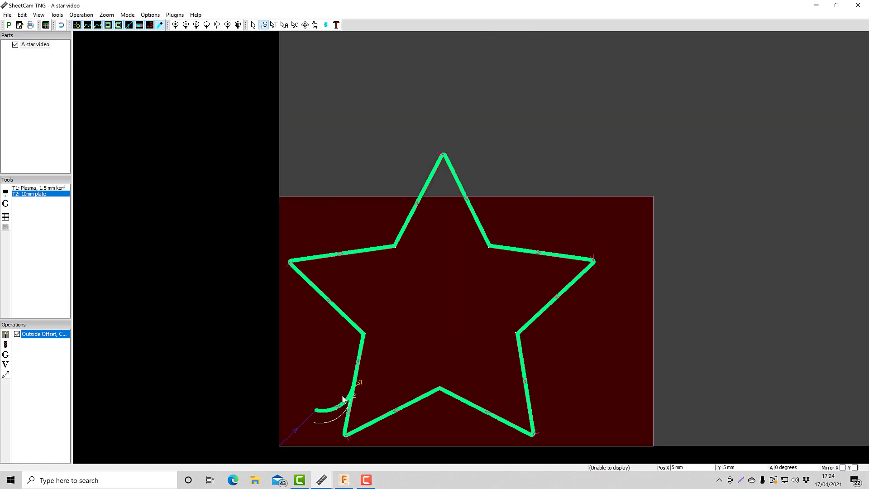
{"action": "scroll", "coordinate": [343, 399], "scroll_direction": "down", "scroll_amount": 3}
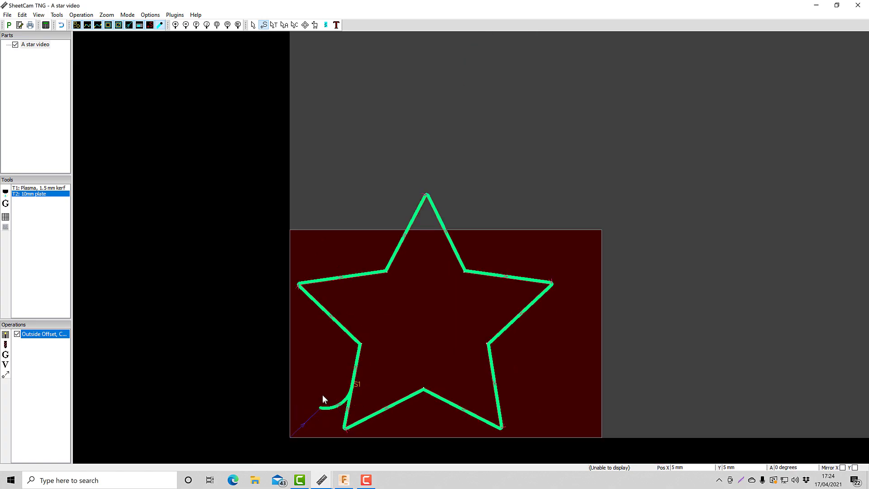
{"action": "double_click", "coordinate": [47, 334]}
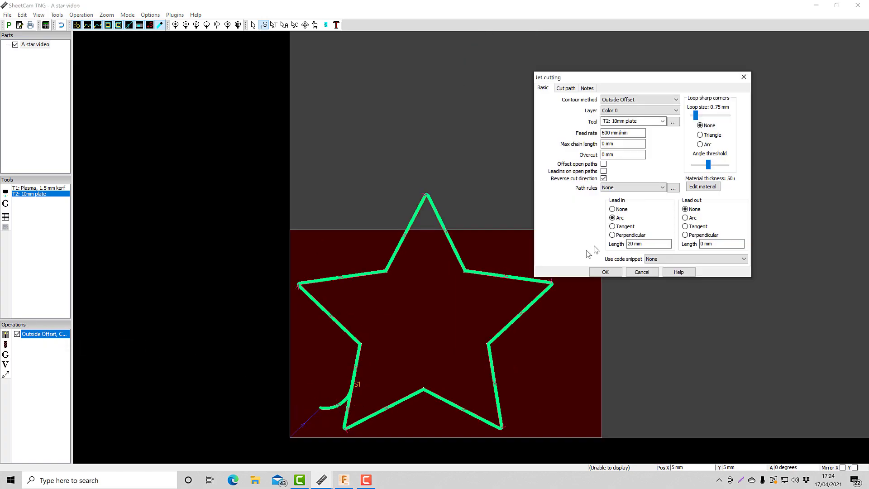
{"action": "left_click", "coordinate": [631, 244]}
{"action": "left_click", "coordinate": [605, 272]}
{"action": "scroll", "coordinate": [362, 417], "scroll_direction": "down", "scroll_amount": 3}
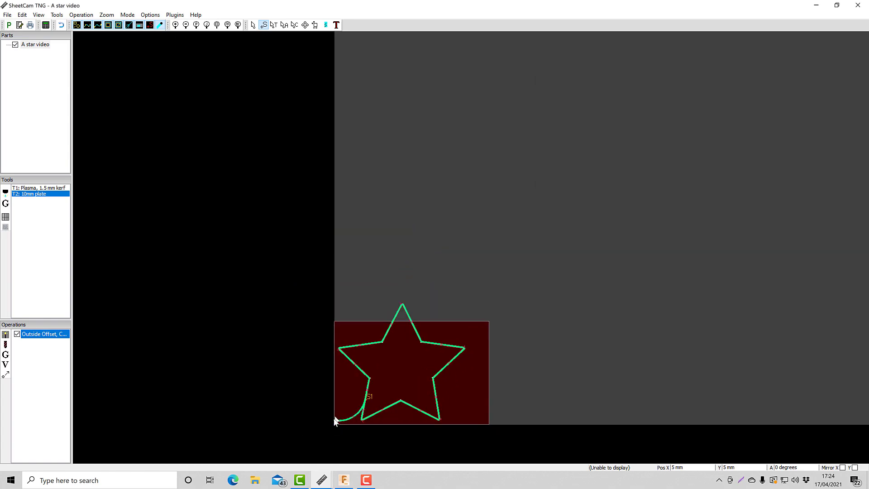
Examine where the lengthened lead-in starts relative to the plate's left edge and lower-left corner.
{"action": "scroll", "coordinate": [336, 421], "scroll_direction": "up", "scroll_amount": 8}
{"action": "scroll", "coordinate": [342, 428], "scroll_direction": "down", "scroll_amount": 4}
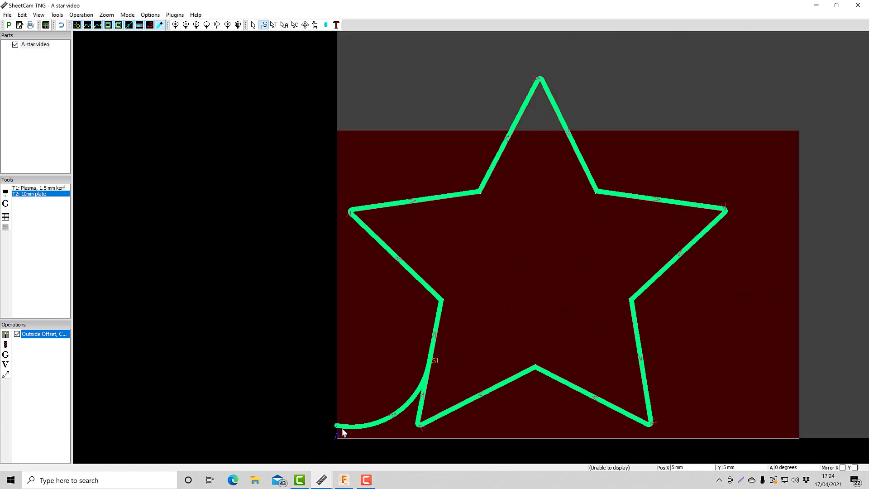
{"action": "scroll", "coordinate": [346, 437], "scroll_direction": "up", "scroll_amount": 4}
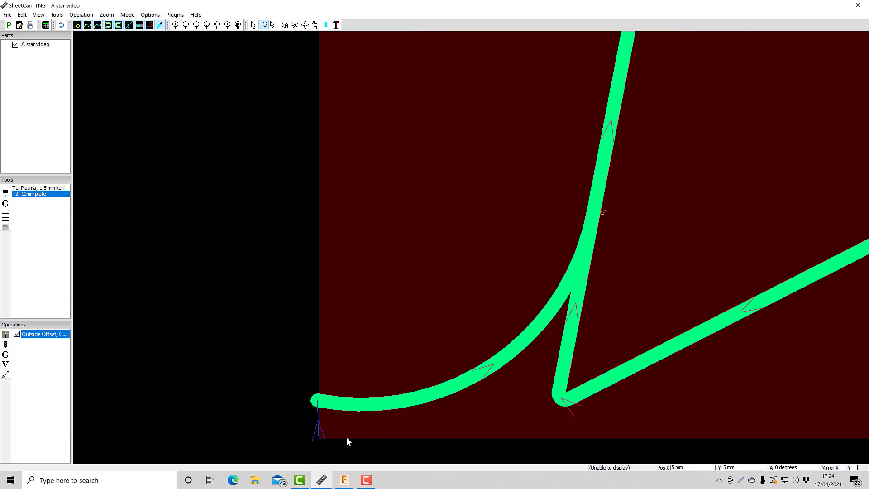
{"action": "scroll", "coordinate": [344, 435], "scroll_direction": "up", "scroll_amount": 3}
{"action": "scroll", "coordinate": [343, 425], "scroll_direction": "down", "scroll_amount": 2}
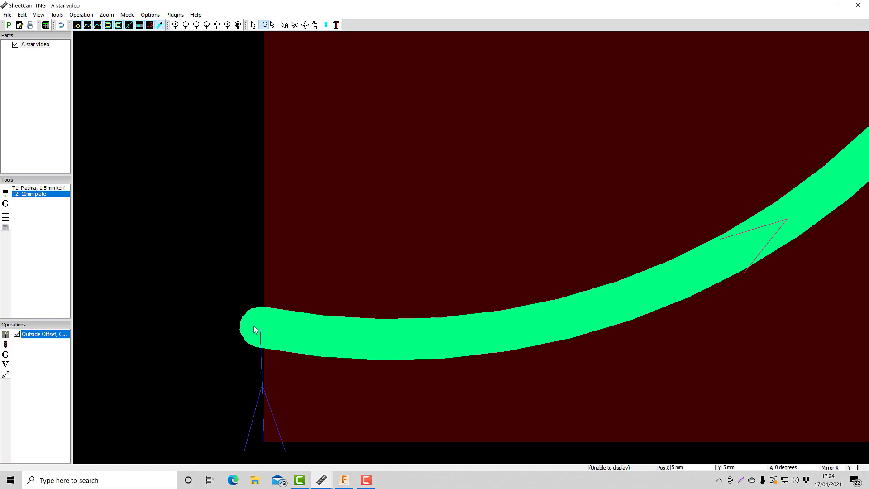
{"action": "scroll", "coordinate": [268, 326], "scroll_direction": "down", "scroll_amount": 6}
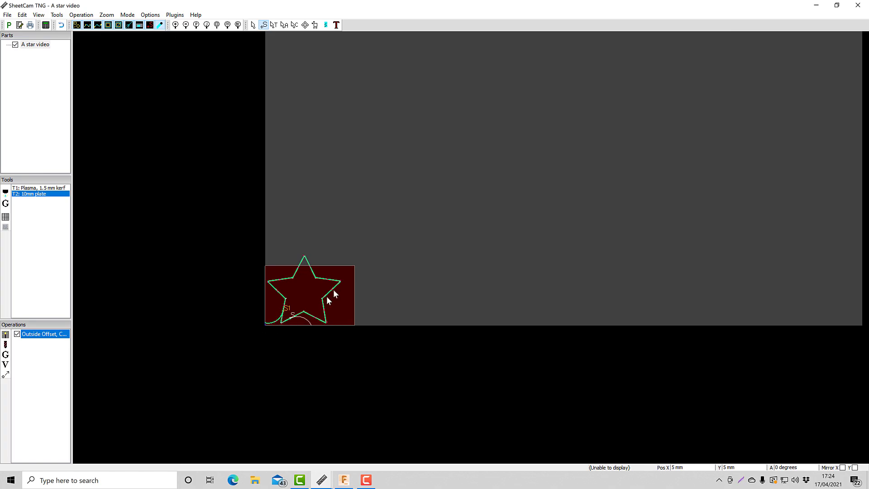
{"action": "scroll", "coordinate": [344, 283], "scroll_direction": "up", "scroll_amount": 3}
{"action": "scroll", "coordinate": [475, 343], "scroll_direction": "down", "scroll_amount": 3}
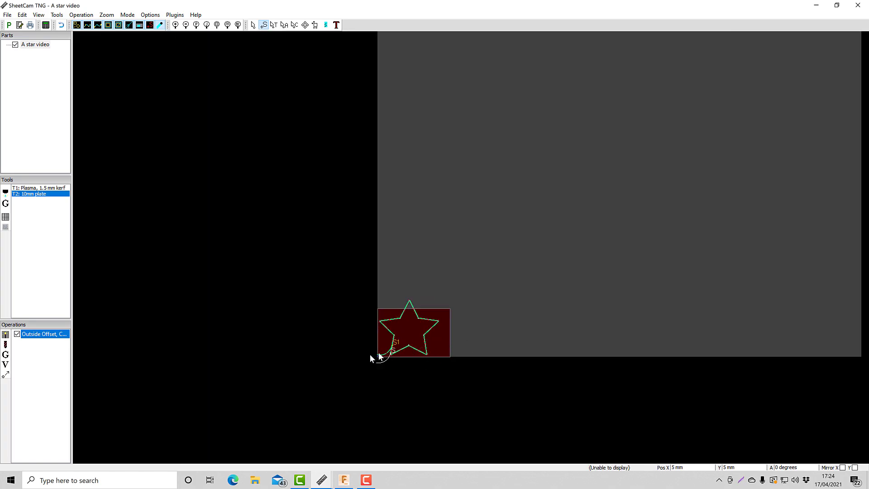
{"action": "scroll", "coordinate": [371, 353], "scroll_direction": "up", "scroll_amount": 3}
{"action": "scroll", "coordinate": [418, 343], "scroll_direction": "up", "scroll_amount": 4}
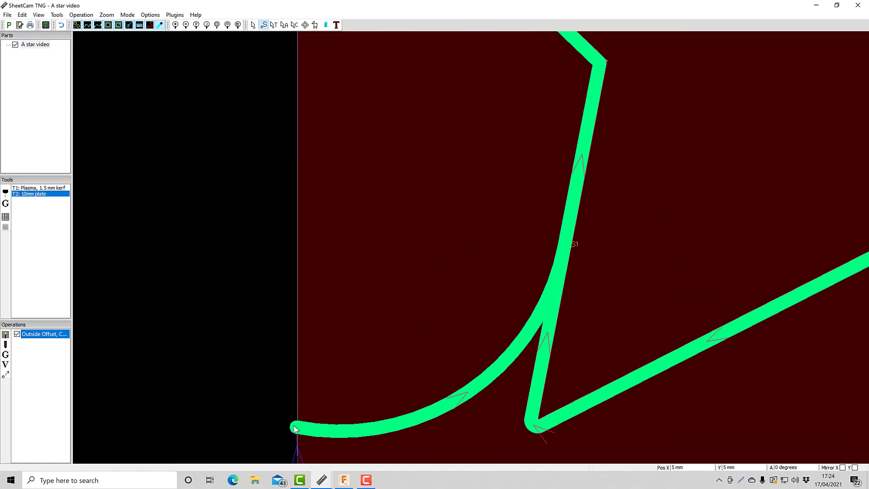
{"action": "scroll", "coordinate": [295, 427], "scroll_direction": "down", "scroll_amount": 2}
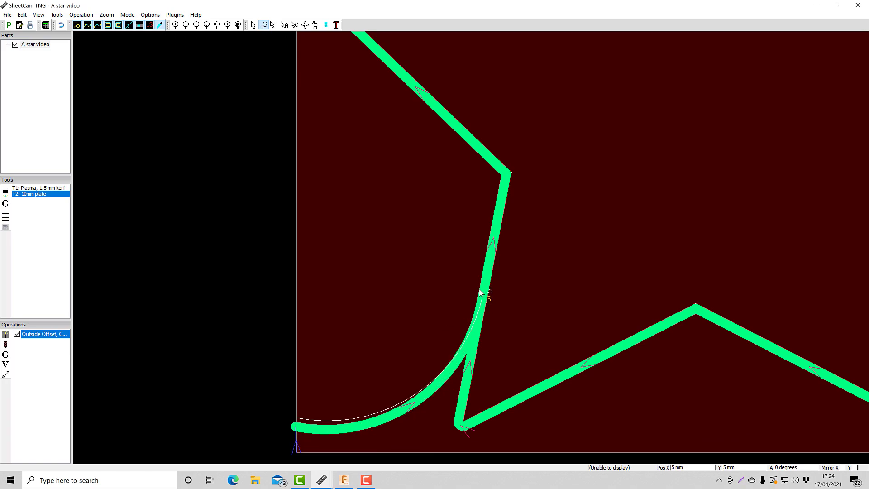
Nudge start point S1 slightly up the star's lower-left leg and check the lead-in's start against the plate edge.
{"action": "left_click_drag", "start_coordinate": [479, 304], "coordinate": [482, 297]}
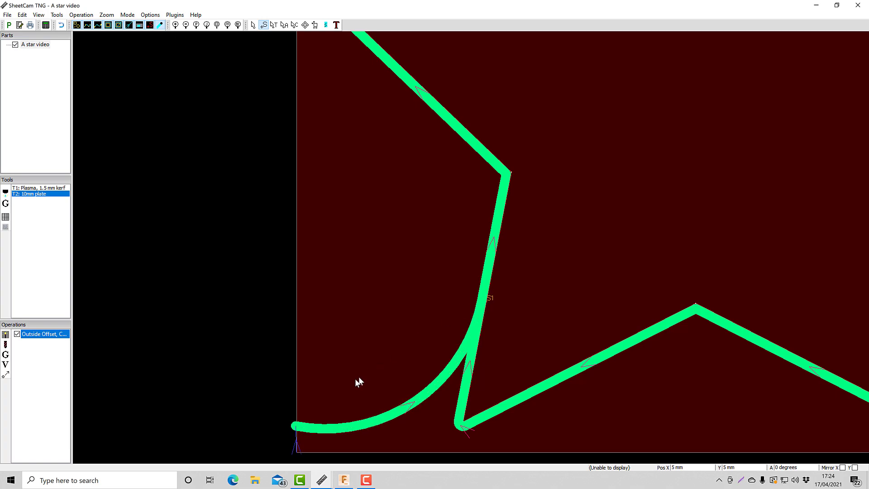
{"action": "scroll", "coordinate": [304, 430], "scroll_direction": "down", "scroll_amount": 3}
{"action": "scroll", "coordinate": [304, 430], "scroll_direction": "up", "scroll_amount": 5}
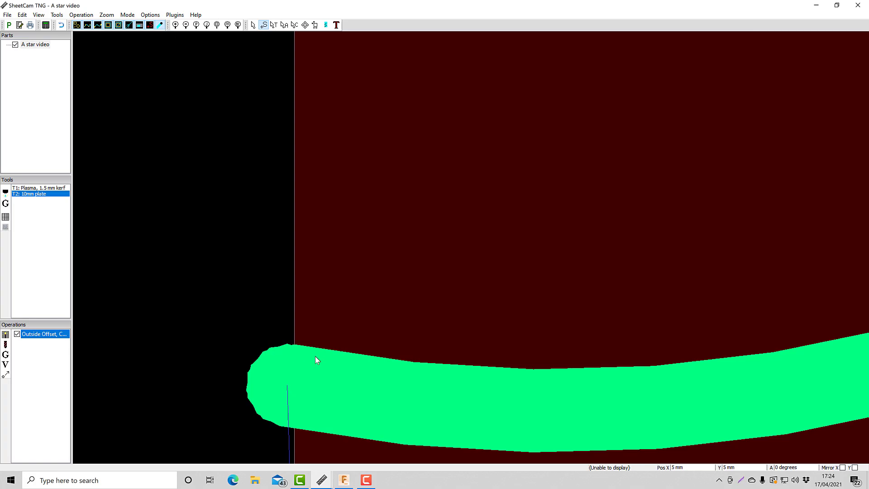
{"action": "scroll", "coordinate": [288, 366], "scroll_direction": "down", "scroll_amount": 4}
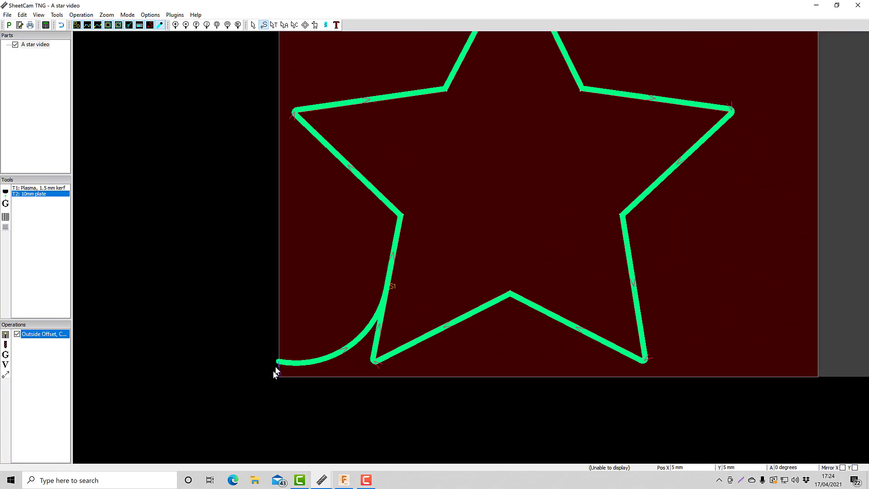
{"action": "scroll", "coordinate": [270, 351], "scroll_direction": "down", "scroll_amount": 5}
{"action": "scroll", "coordinate": [317, 295], "scroll_direction": "up", "scroll_amount": 1}
{"action": "scroll", "coordinate": [337, 286], "scroll_direction": "down", "scroll_amount": 3}
{"action": "scroll", "coordinate": [343, 281], "scroll_direction": "up", "scroll_amount": 3}
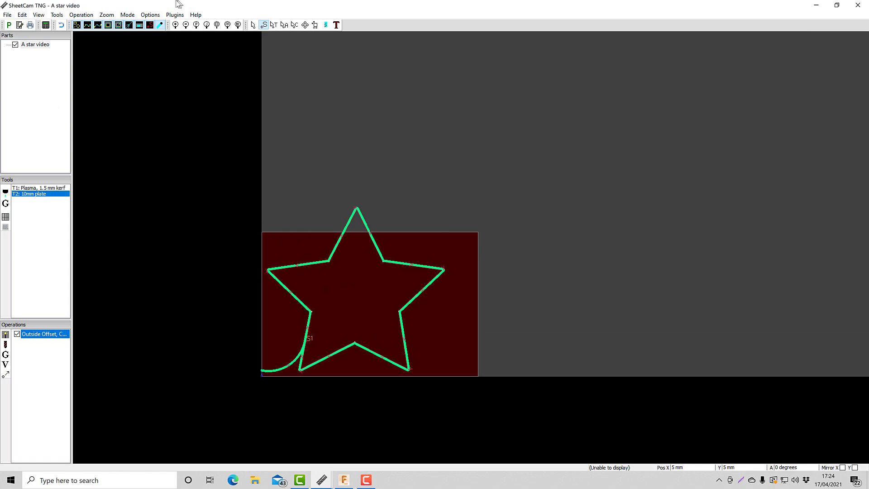
Run the simulation of the star's toolpath and return to the normal selection mode.
{"action": "left_click", "coordinate": [326, 25]}
{"action": "left_click", "coordinate": [832, 80]}
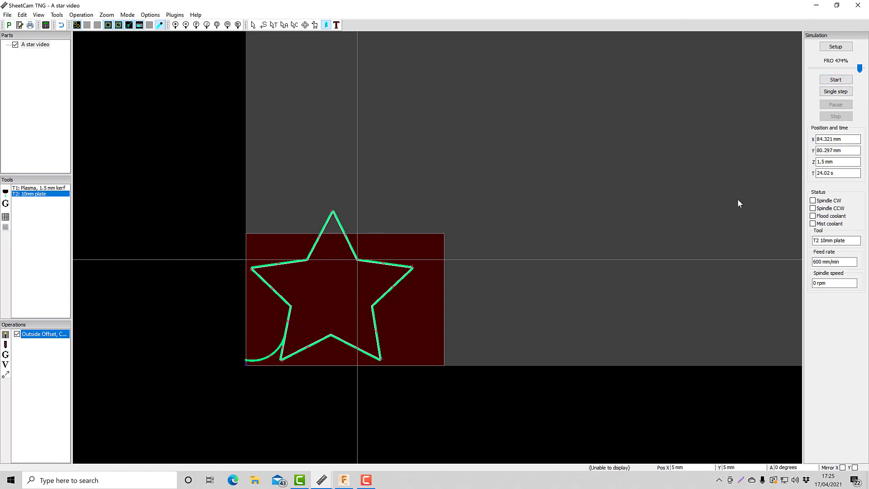
{"action": "left_click", "coordinate": [253, 25]}
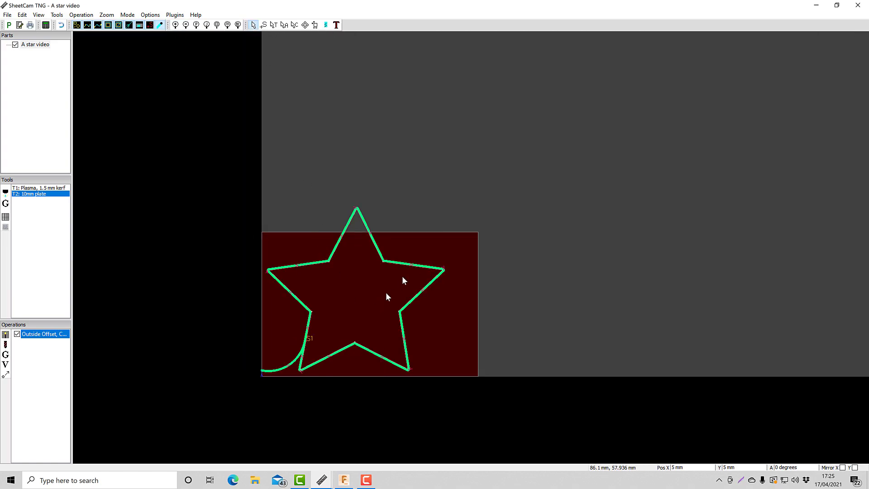
{"action": "scroll", "coordinate": [708, 293], "scroll_direction": "down", "scroll_amount": 2}
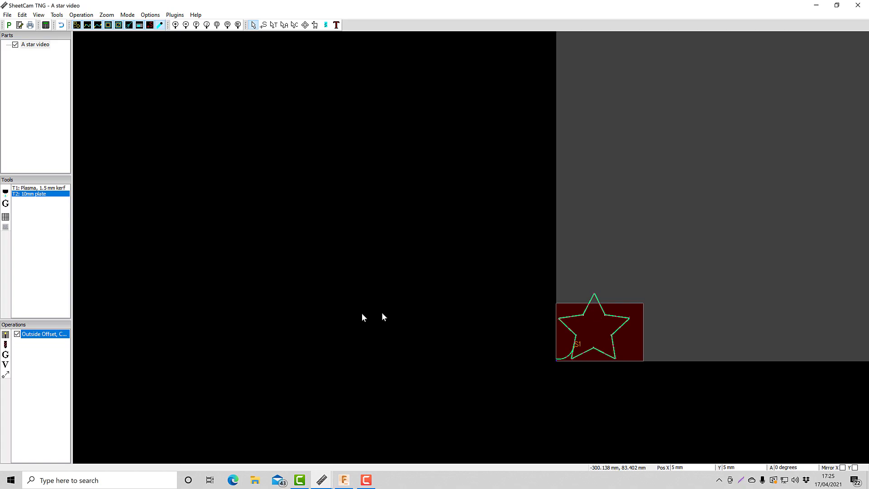
{"action": "scroll", "coordinate": [450, 304], "scroll_direction": "down", "scroll_amount": 2}
{"action": "scroll", "coordinate": [374, 370], "scroll_direction": "up", "scroll_amount": 2}
{"action": "scroll", "coordinate": [367, 412], "scroll_direction": "up", "scroll_amount": 2}
{"action": "scroll", "coordinate": [375, 357], "scroll_direction": "down", "scroll_amount": 1}
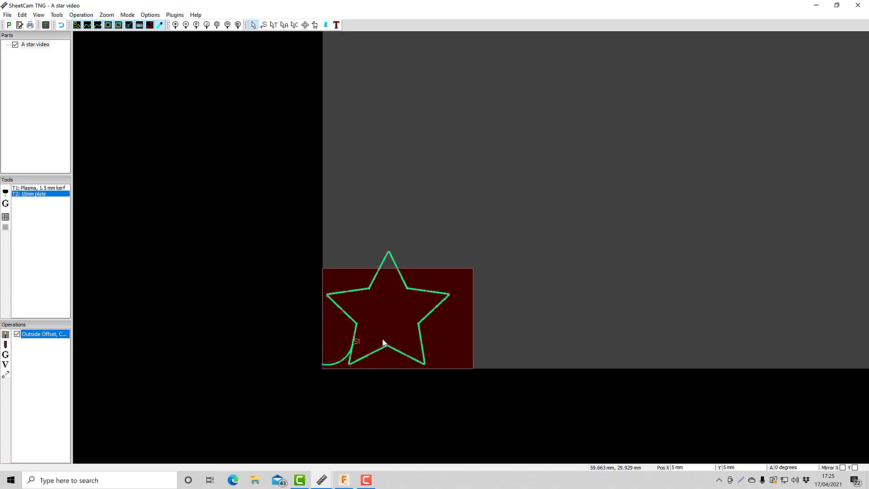
{"action": "scroll", "coordinate": [378, 335], "scroll_direction": "up", "scroll_amount": 2}
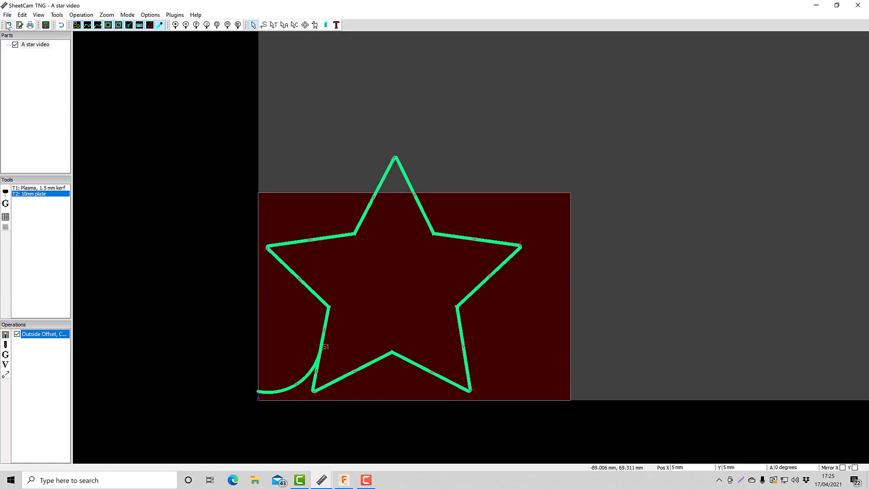